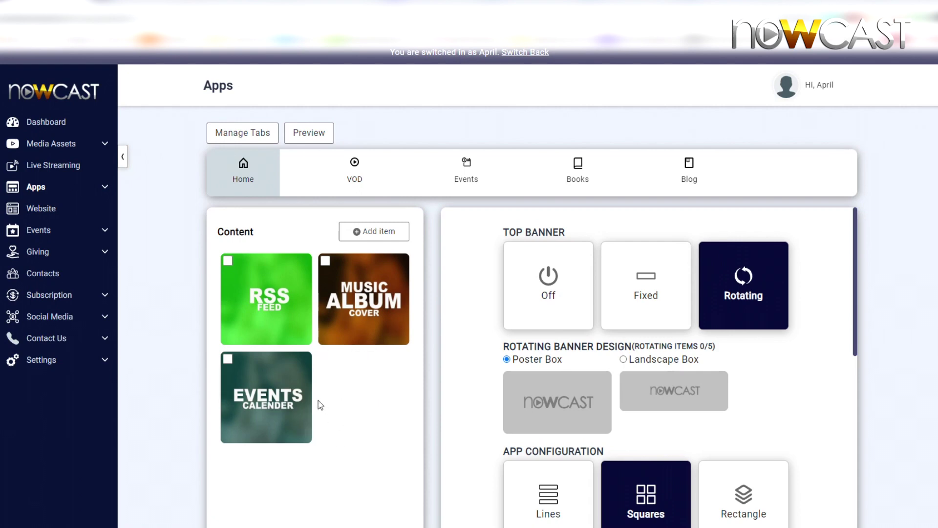
# Create a new music album titled "Podcast" in the media assets.
pyautogui.click(77, 143)
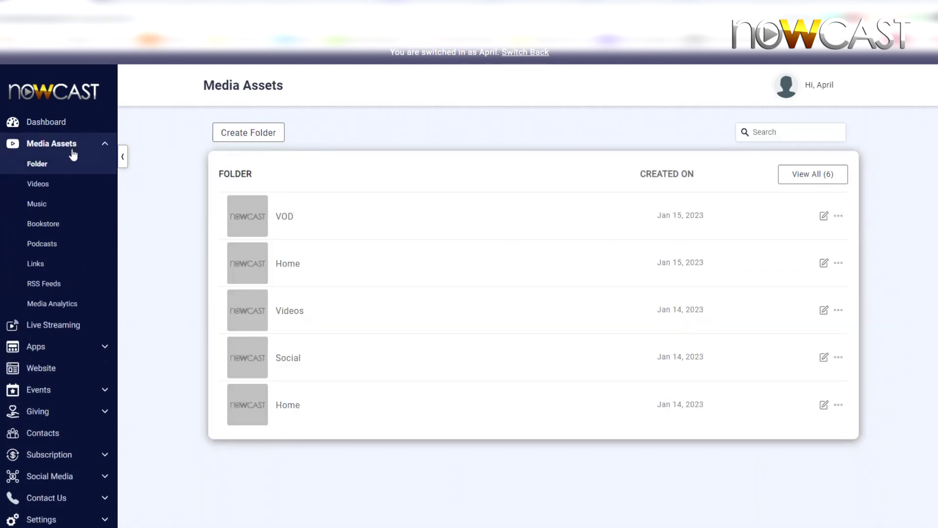
pyautogui.click(42, 208)
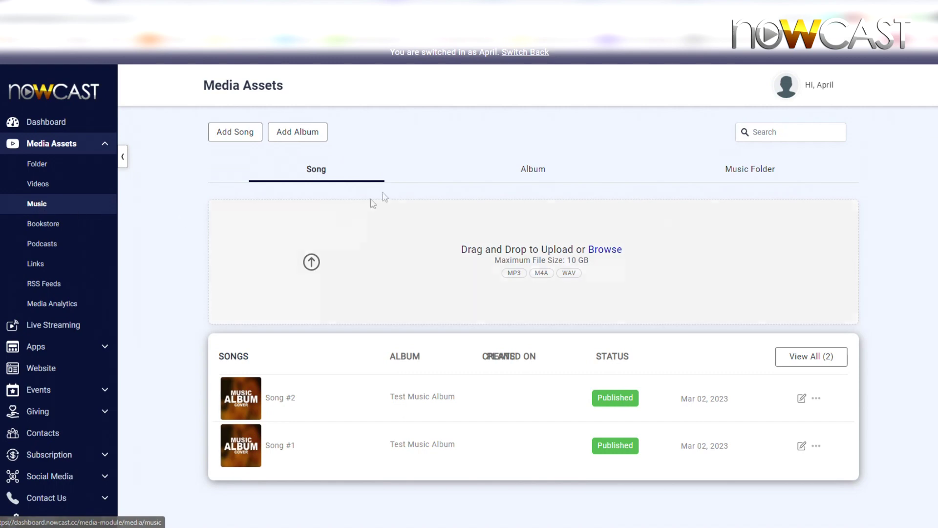
pyautogui.click(540, 171)
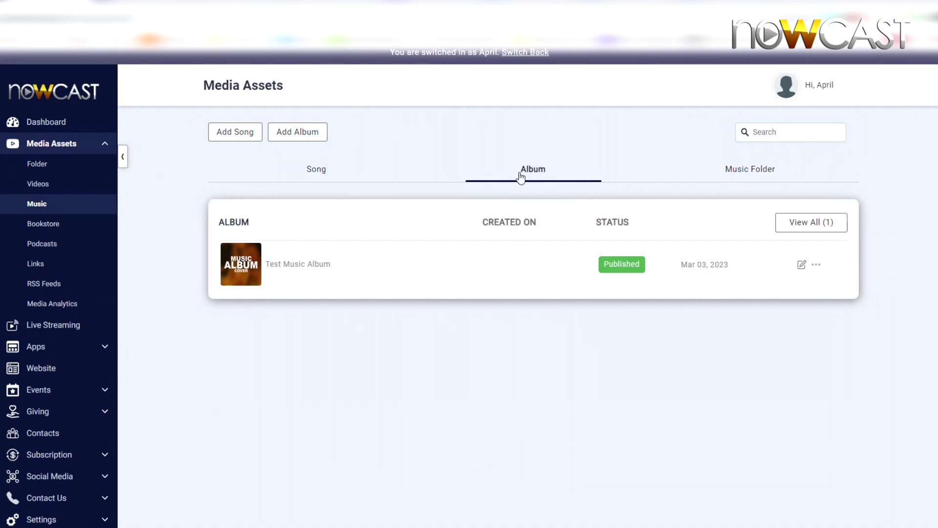
pyautogui.click(318, 137)
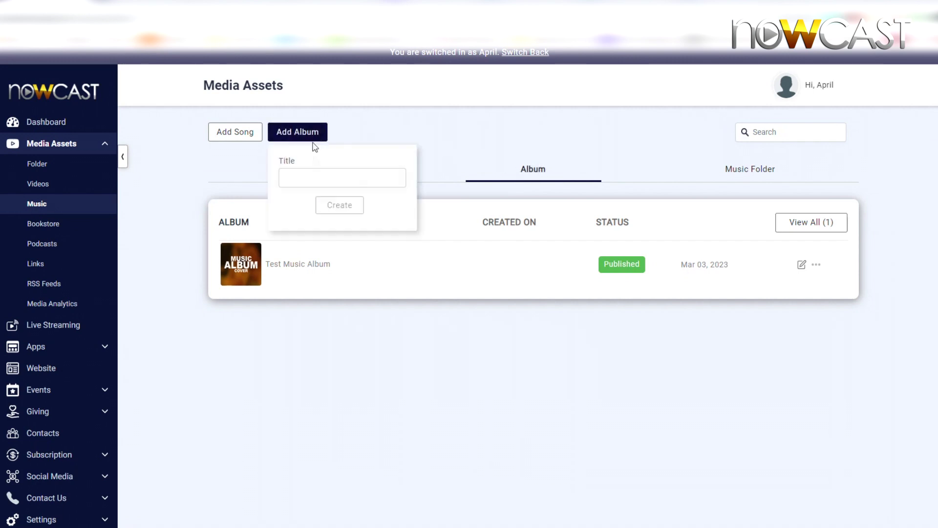
pyautogui.click(318, 175)
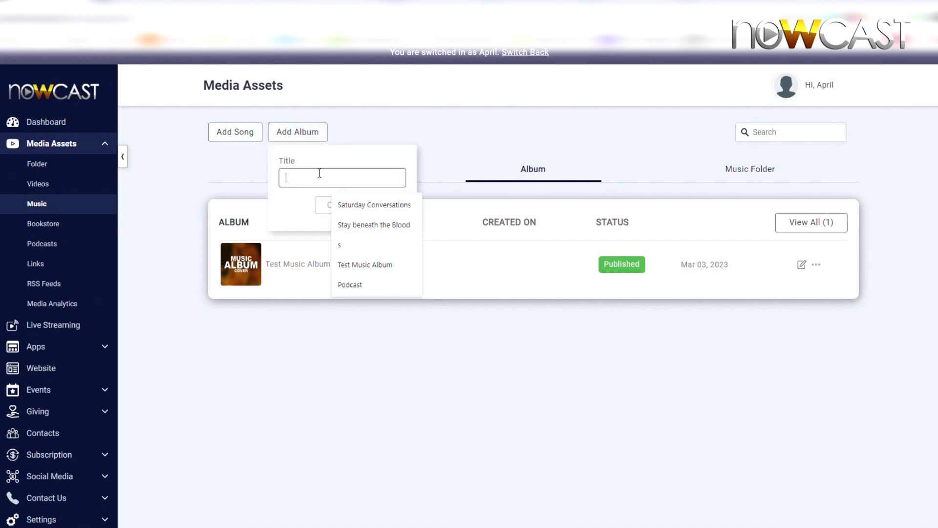
pyautogui.write('Podcast')
pyautogui.click(328, 205)
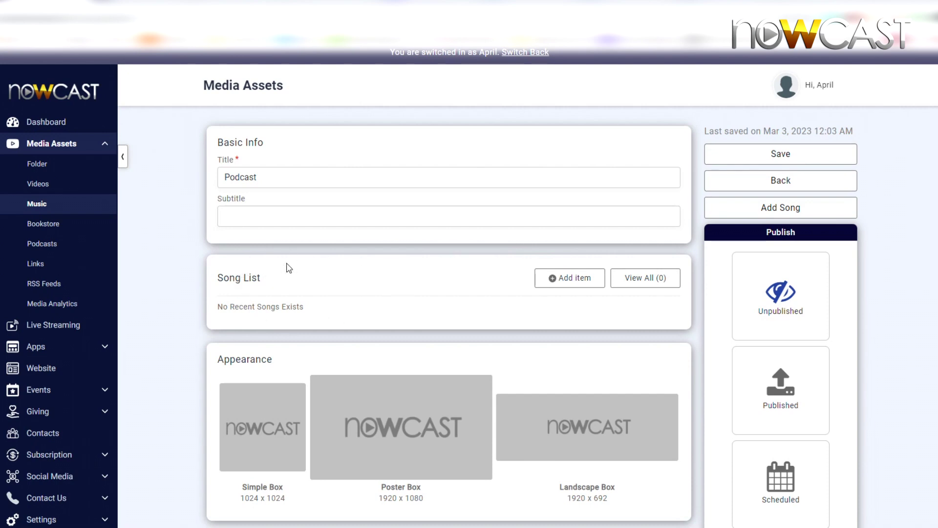
# Upload the Podcast PNG with its default square crop and apply it as the album's Simple Box artwork.
pyautogui.click(254, 413)
pyautogui.click(793, 163)
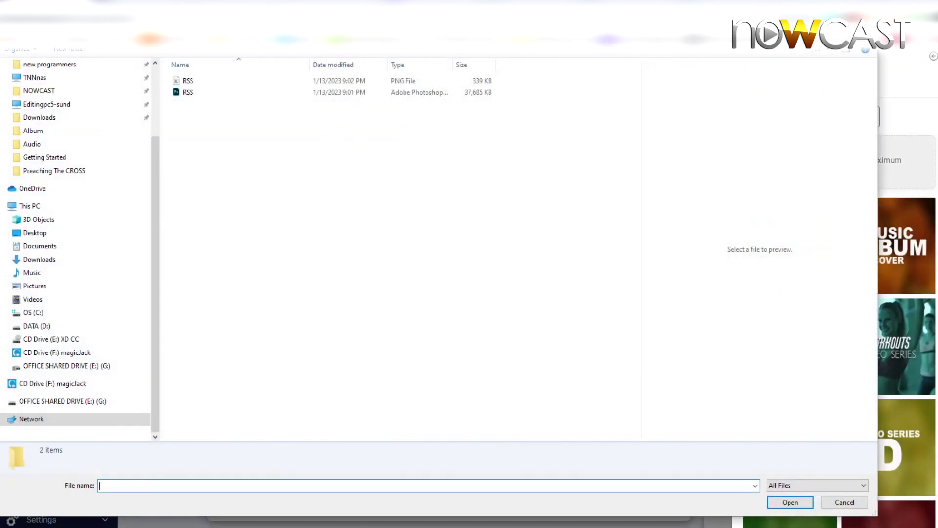
pyautogui.click(266, 35)
pyautogui.doubleClick(201, 140)
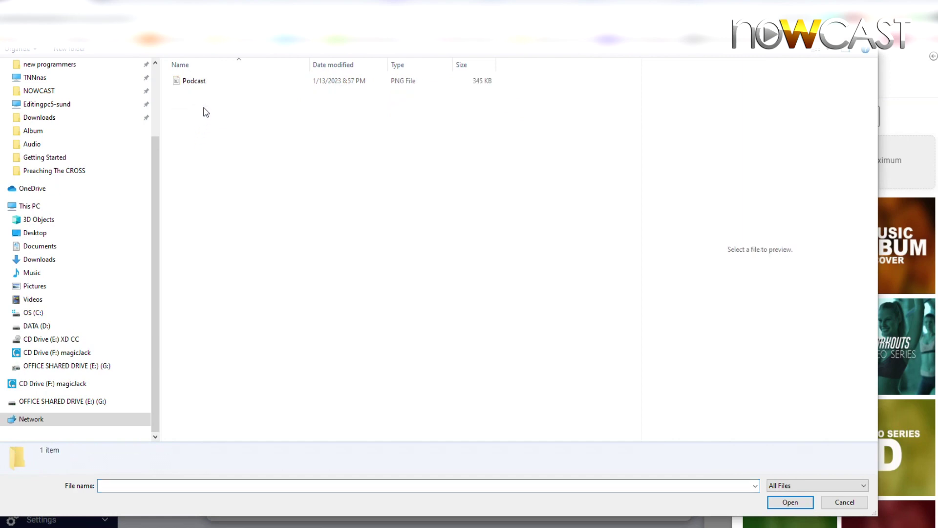
pyautogui.doubleClick(207, 82)
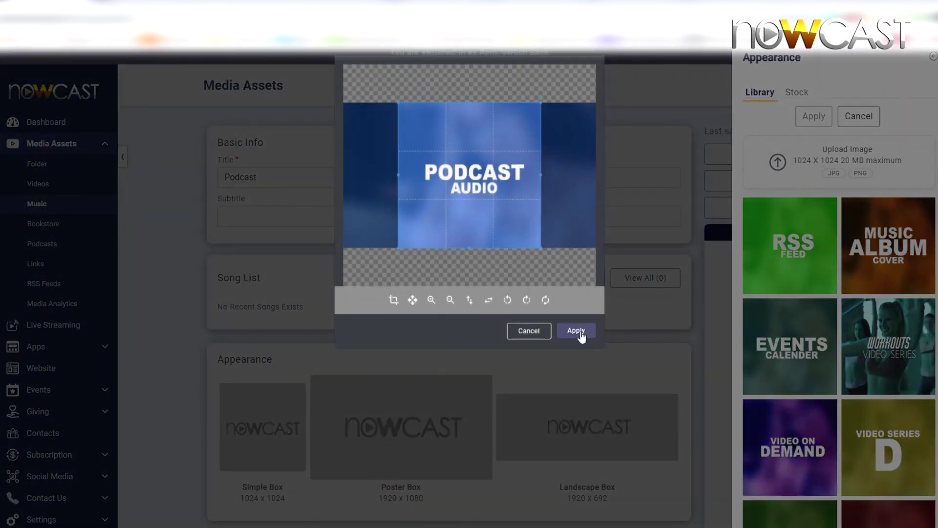
pyautogui.click(578, 331)
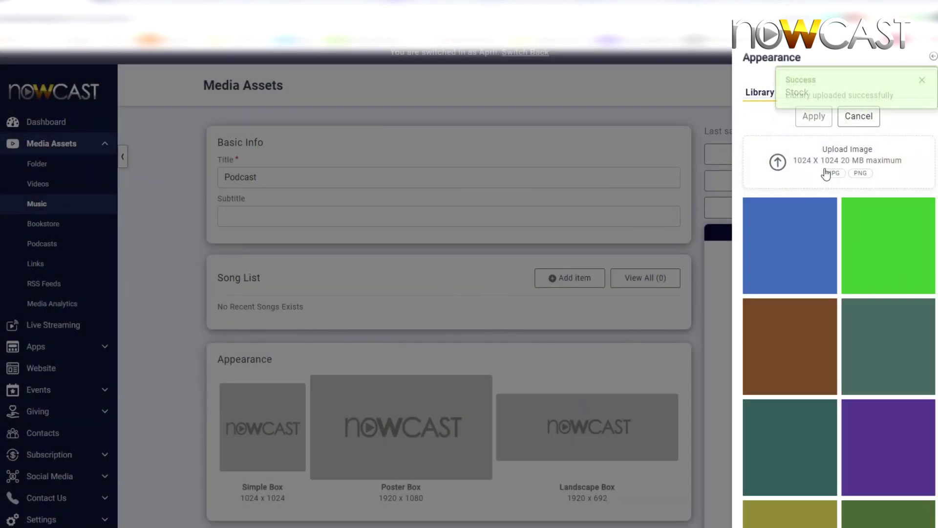
pyautogui.click(785, 215)
# Upload the Podcast PNG at 1920 x 1080 and apply it as the album's Poster Box artwork.
pyautogui.click(391, 408)
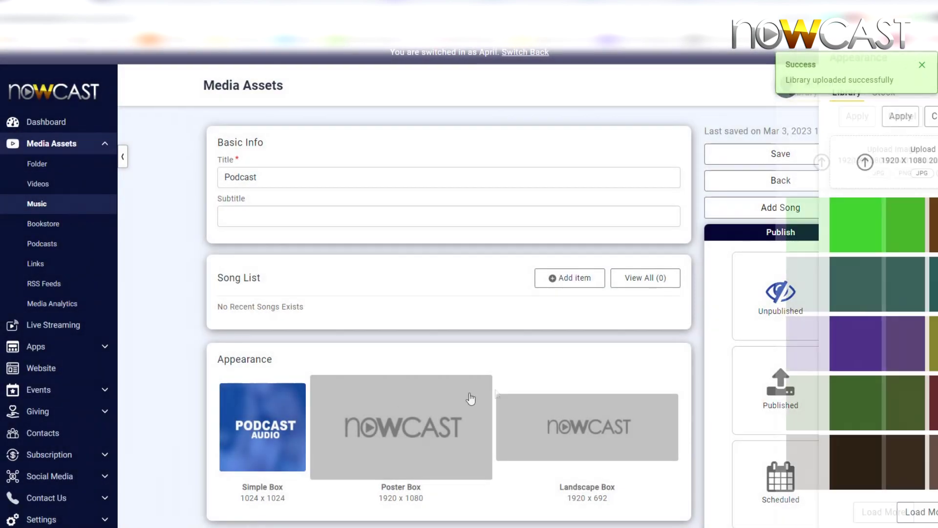
pyautogui.click(792, 164)
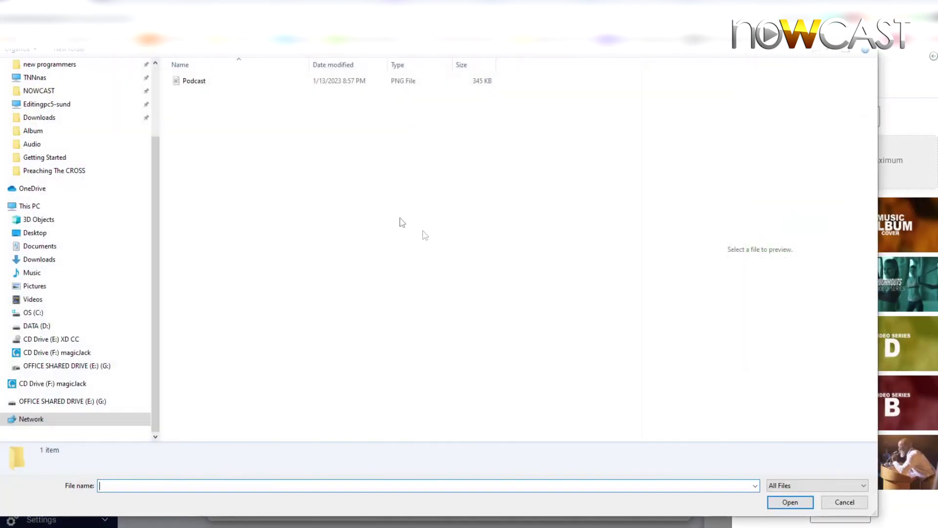
pyautogui.doubleClick(202, 82)
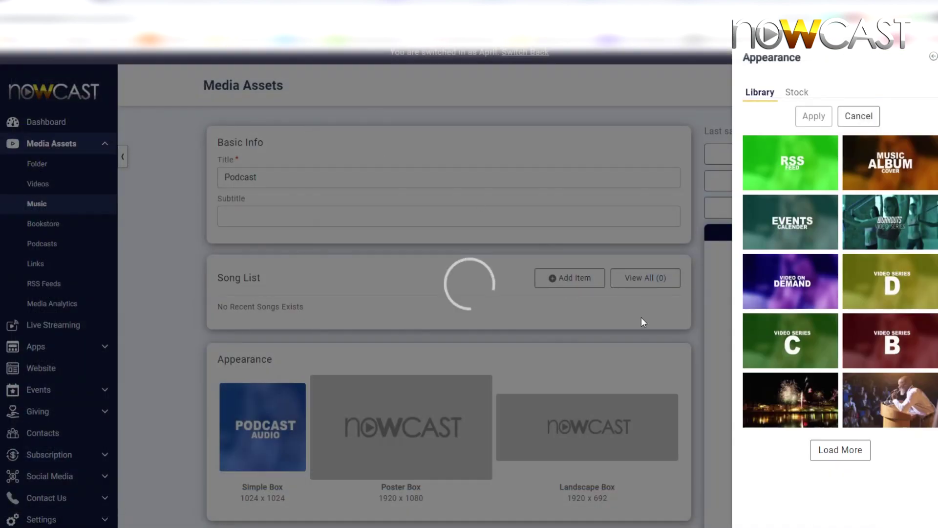
pyautogui.click(790, 210)
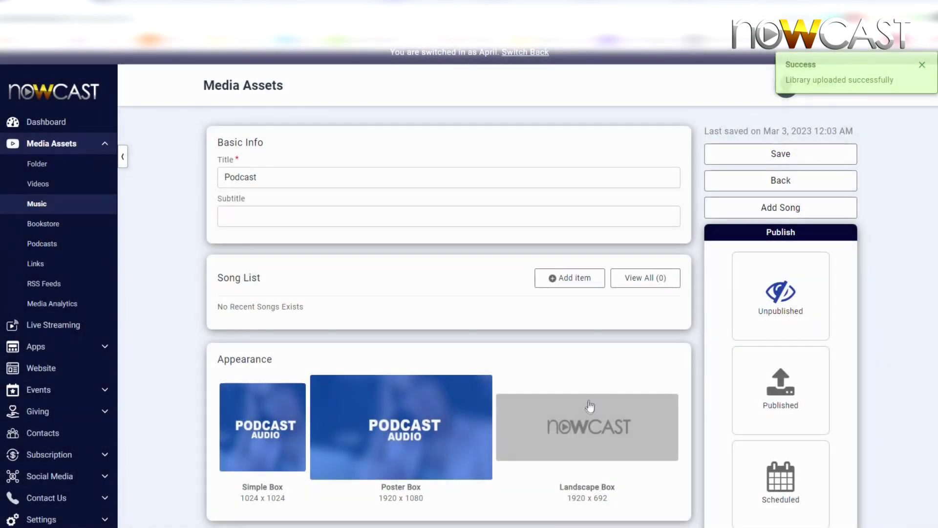
# Upload the Podcast PNG cropped to 1920 x 692 and apply it as the album's Landscape Box artwork.
pyautogui.click(611, 401)
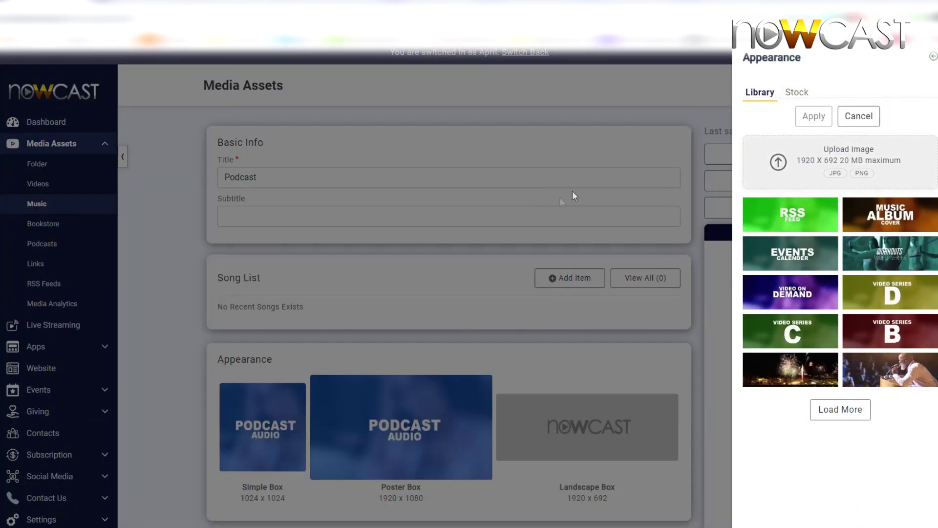
pyautogui.click(801, 162)
pyautogui.doubleClick(198, 84)
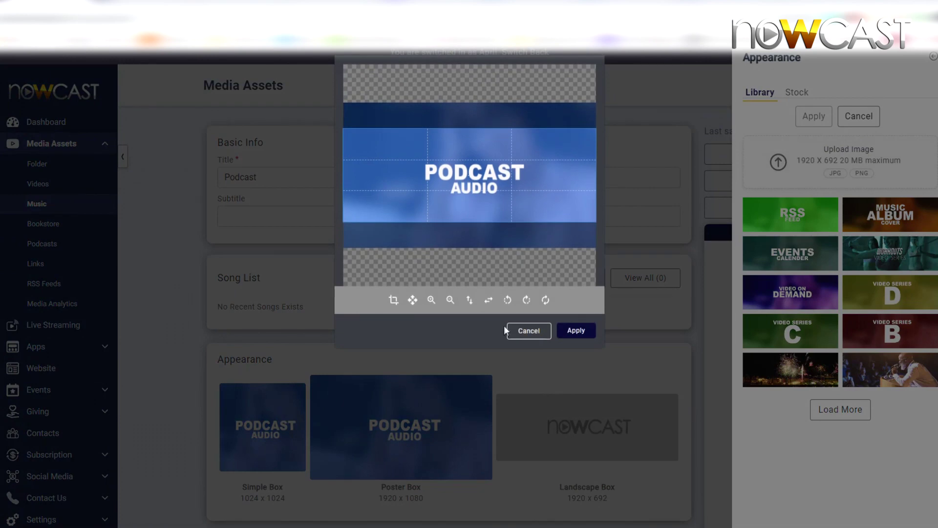
pyautogui.click(572, 330)
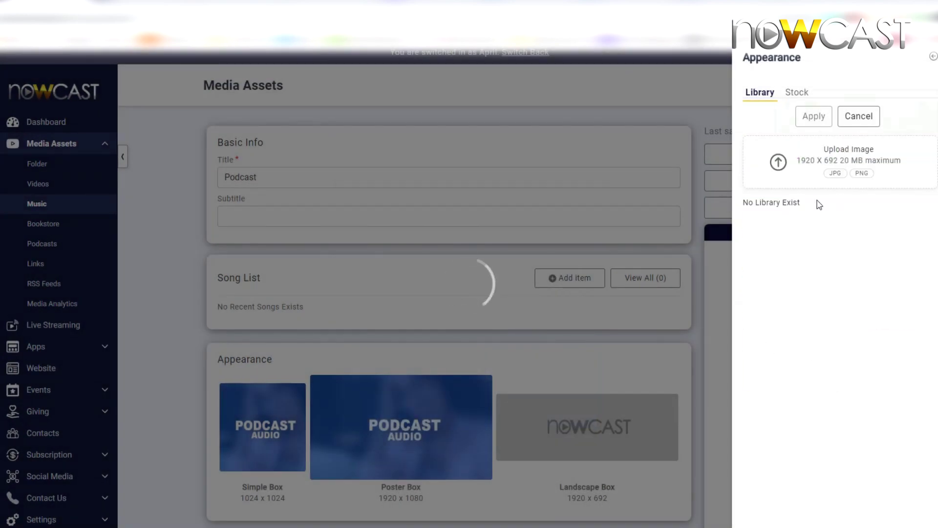
pyautogui.click(782, 217)
pyautogui.click(813, 116)
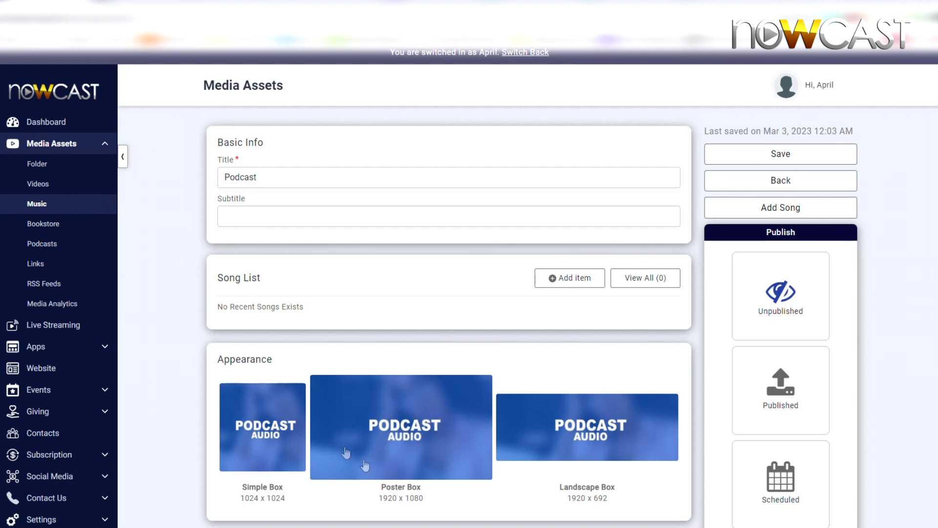
# Save the Podcast album and set its status to Published.
pyautogui.click(763, 157)
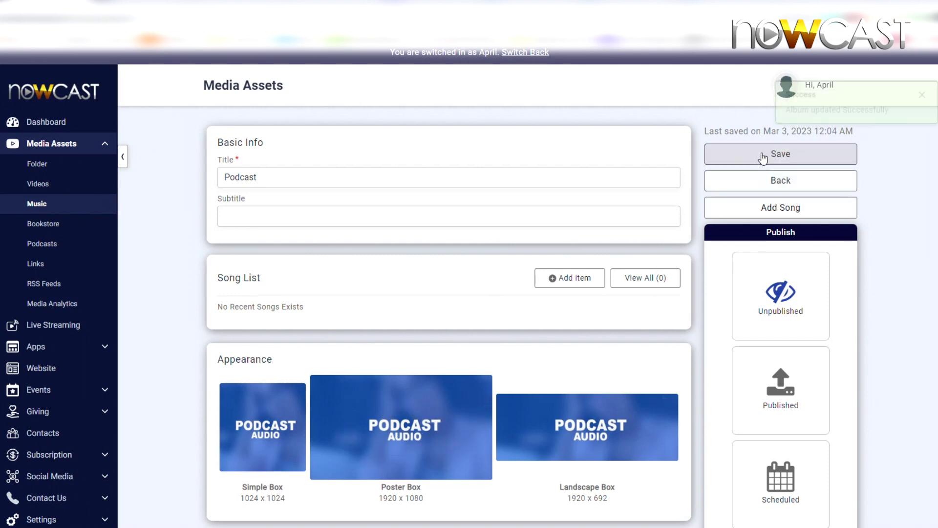
pyautogui.click(764, 405)
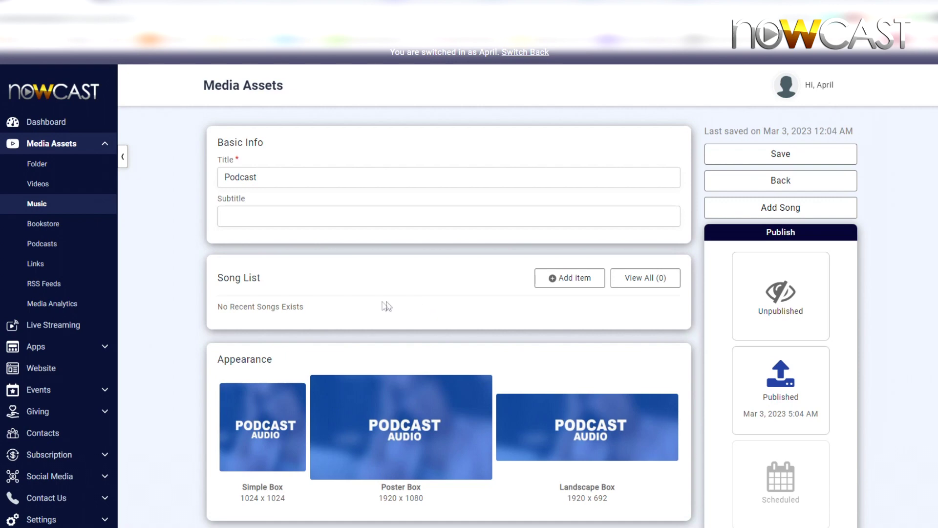
# Upload the MP3 file "Podcast Ep 1" as a new song in the music library.
pyautogui.click(57, 207)
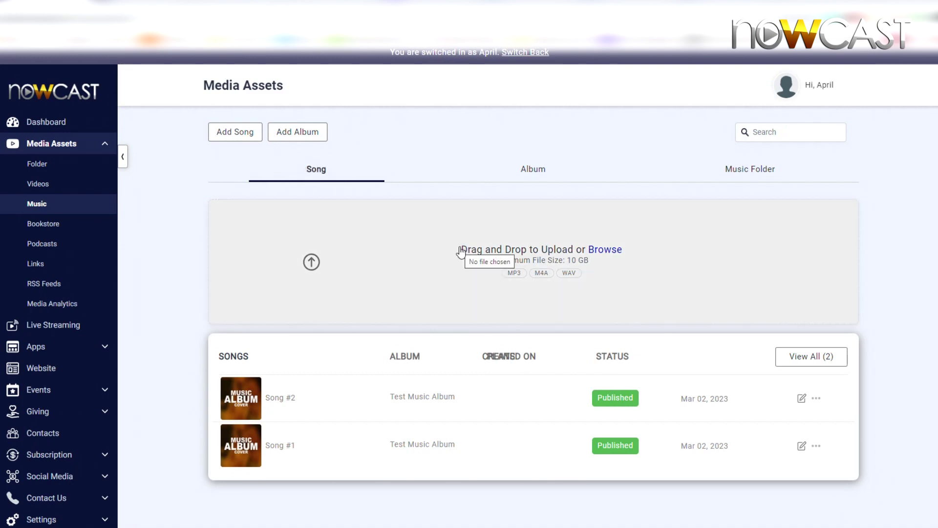
pyautogui.click(399, 228)
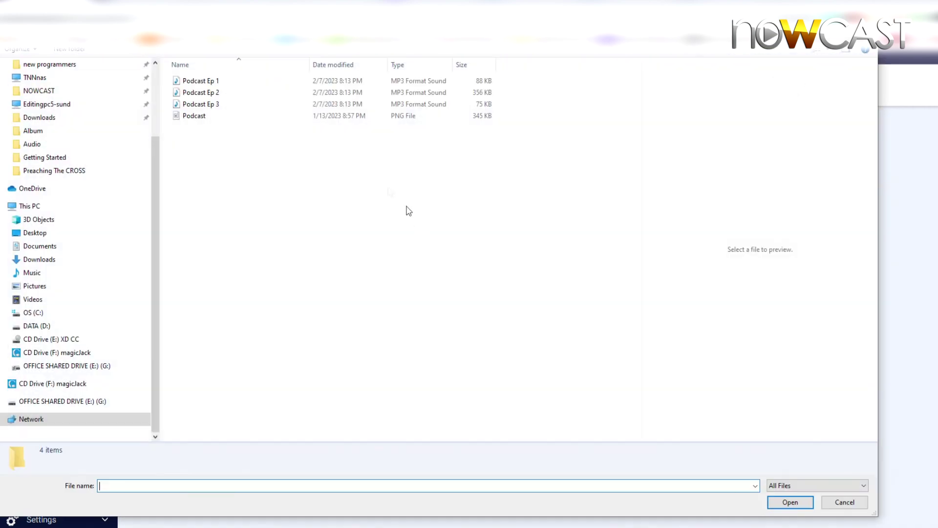
pyautogui.click(208, 82)
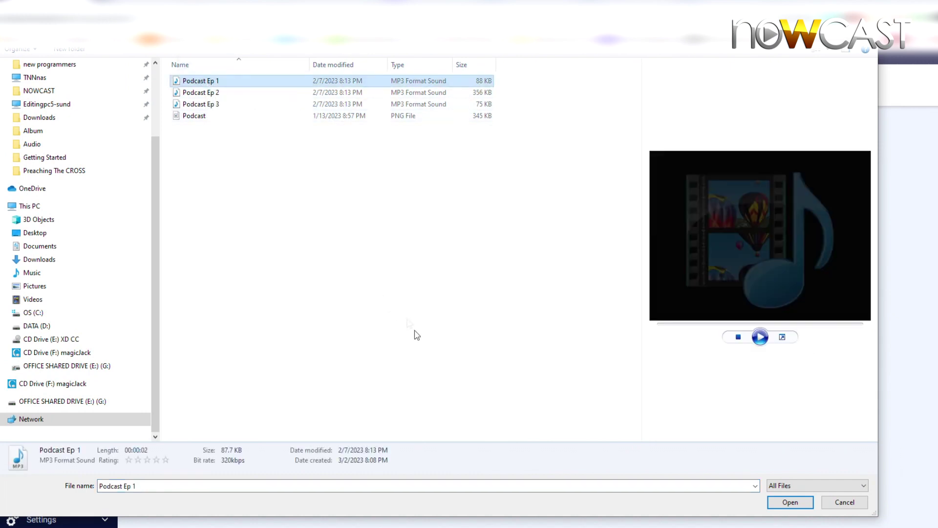
pyautogui.click(790, 502)
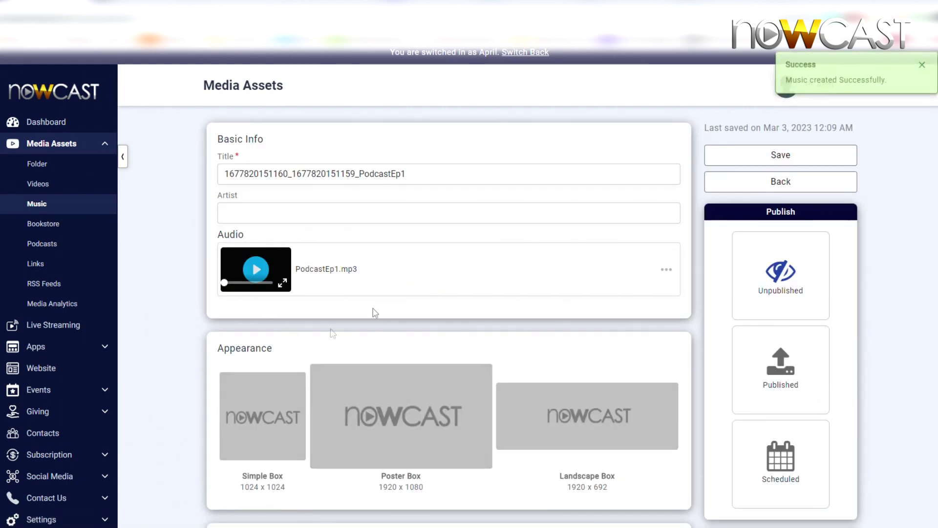
# Replace the uploaded song's title with "Podcast Ep. 1".
pyautogui.scroll(-1, 298, 350)
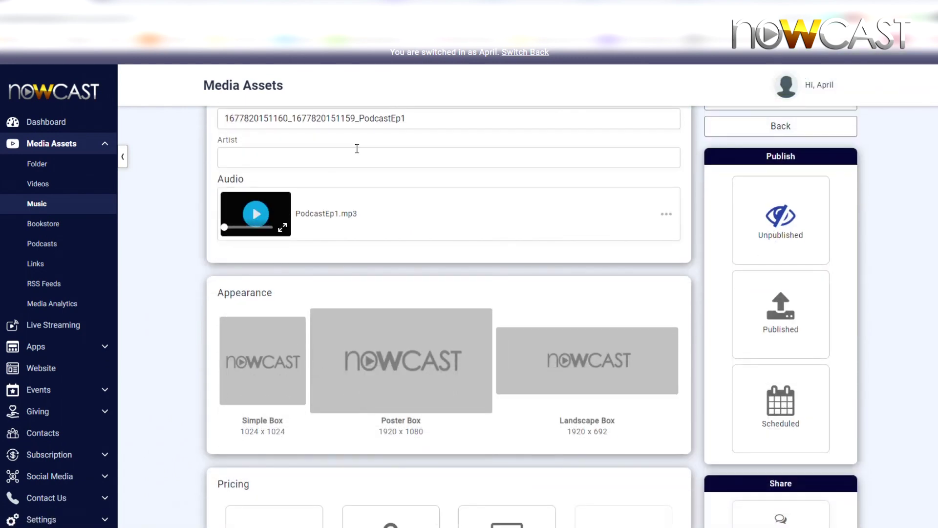
pyautogui.scroll(1, 374, 152)
pyautogui.click(414, 169)
pyautogui.hotkey('ctrl', 'a')
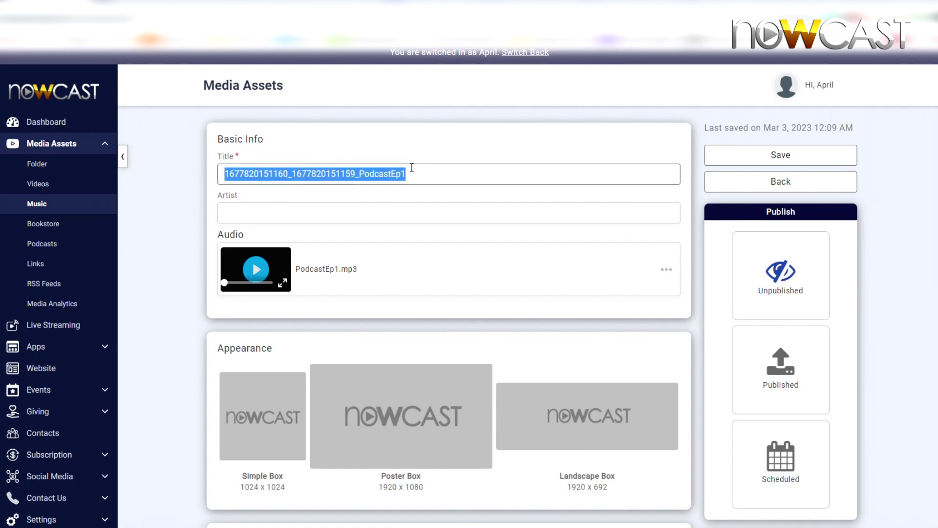
pyautogui.write('Podcast E')
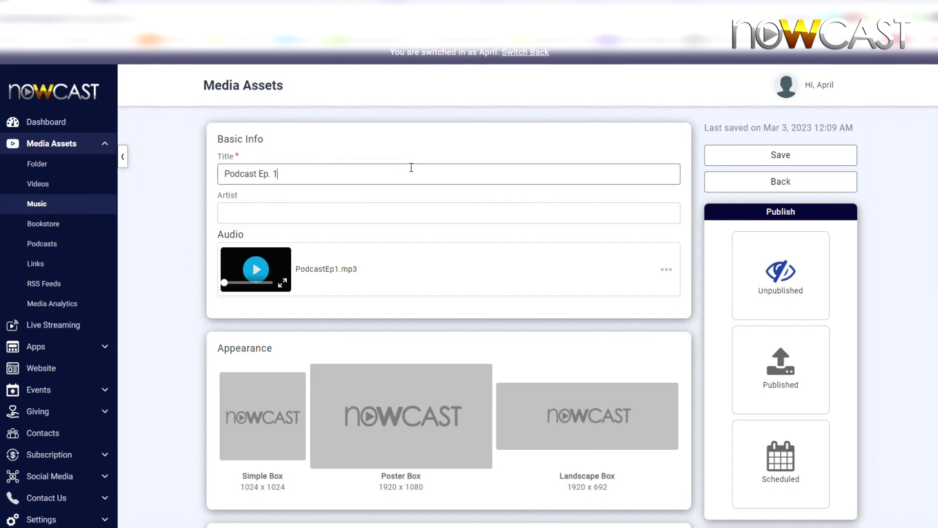
pyautogui.write('p. 1')
# Apply the Podcast Audio library image to the song's Simple Box, Poster Box and Landscape Box.
pyautogui.scroll(-1, 224, 388)
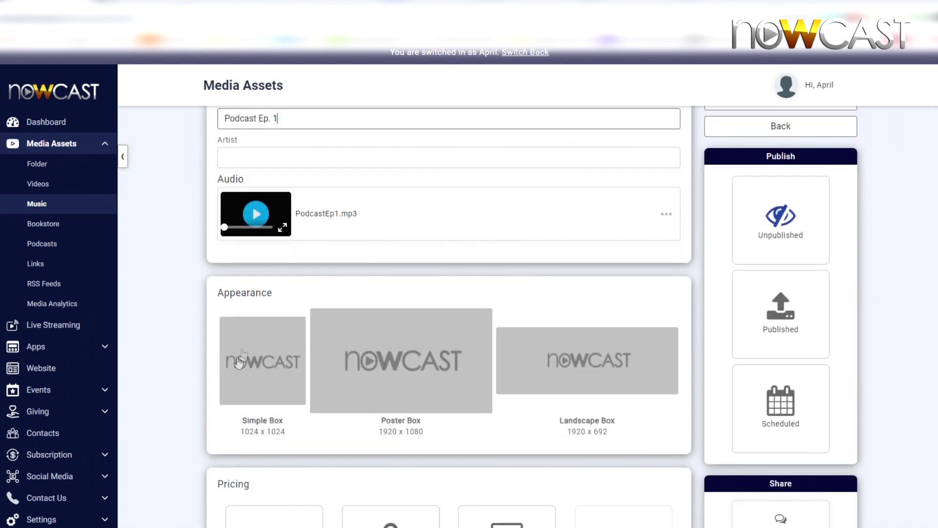
pyautogui.click(297, 339)
pyautogui.moveTo(802, 242)
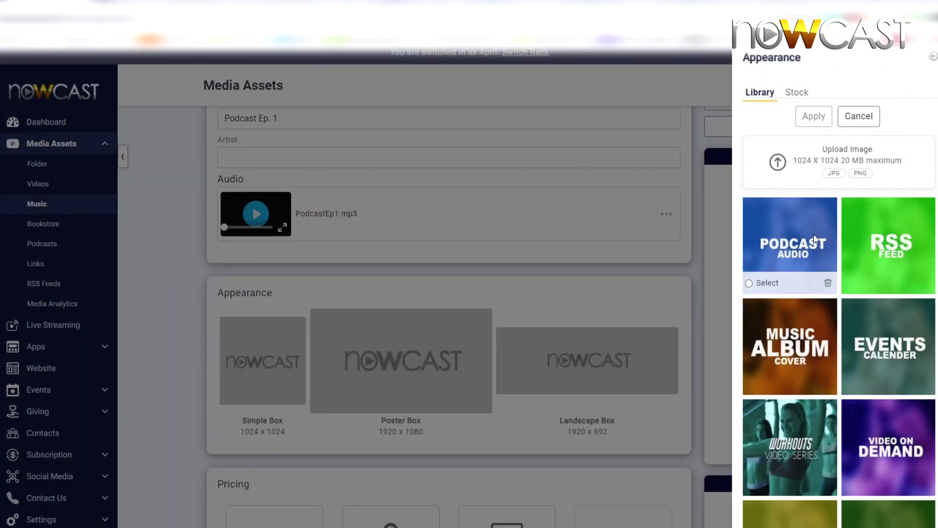
pyautogui.click(814, 239)
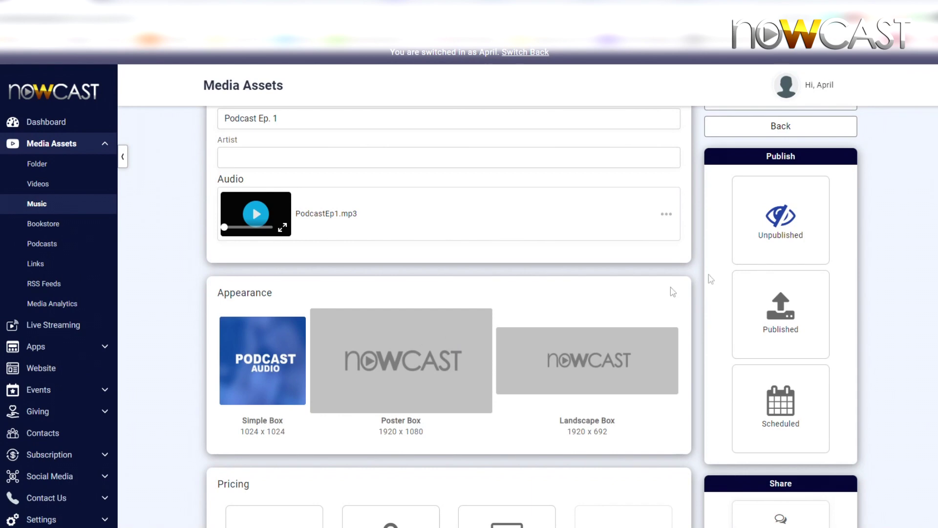
pyautogui.click(384, 337)
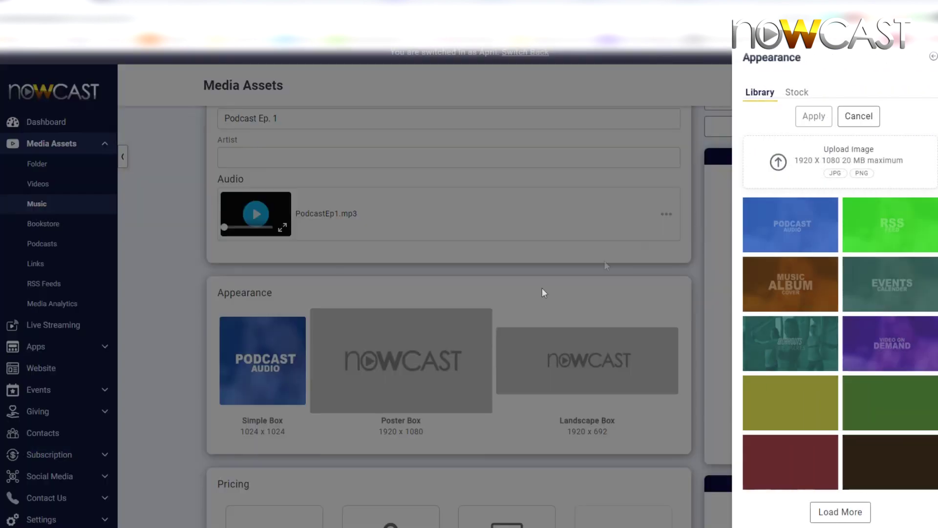
pyautogui.click(786, 210)
pyautogui.click(601, 336)
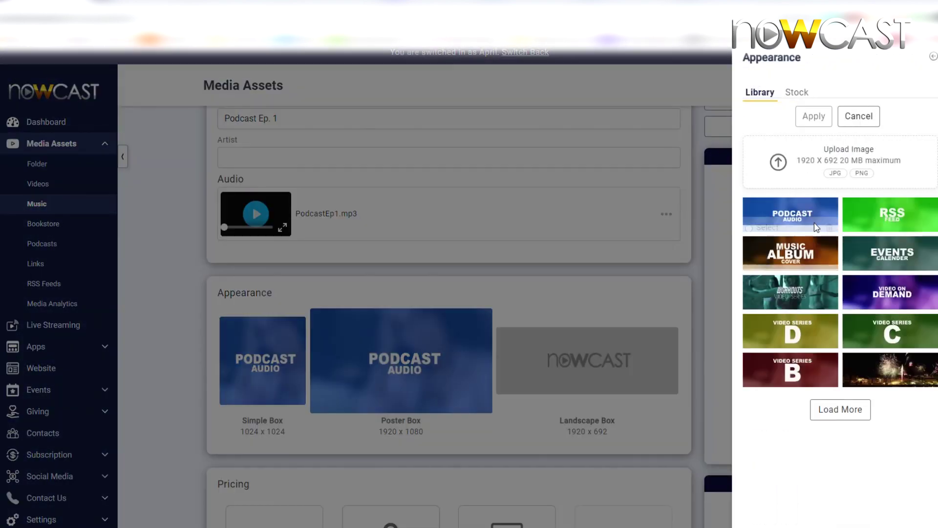
pyautogui.click(815, 214)
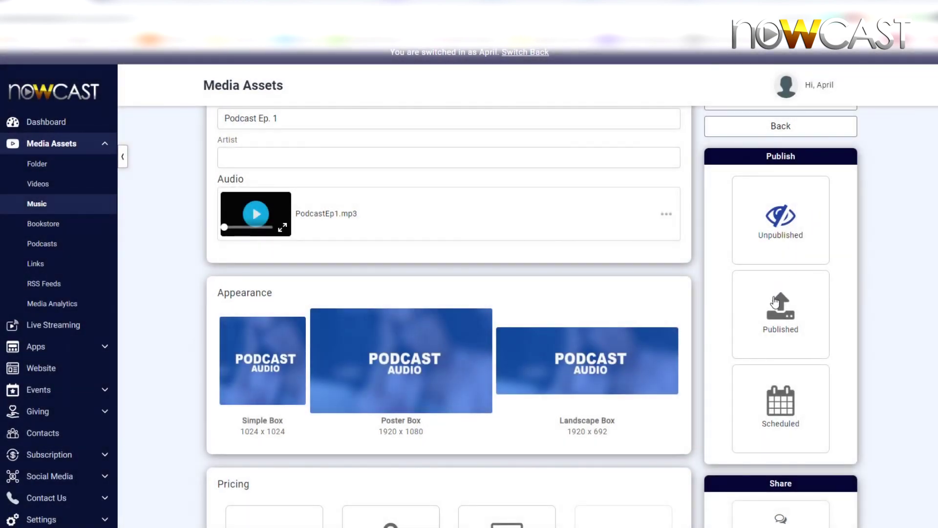
# Publish the song "Podcast Ep. 1" and return to the song list.
pyautogui.click(774, 300)
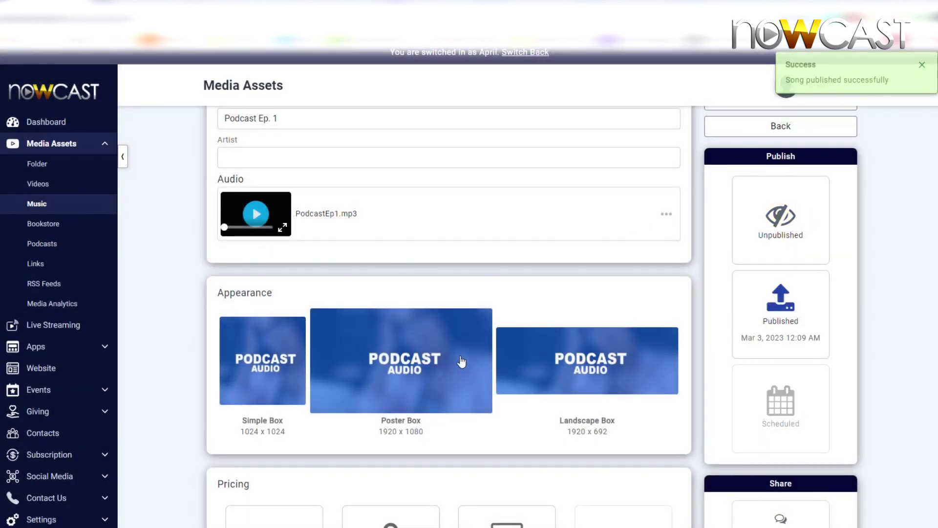
pyautogui.scroll(-3, 498, 346)
pyautogui.click(427, 495)
pyautogui.click(469, 495)
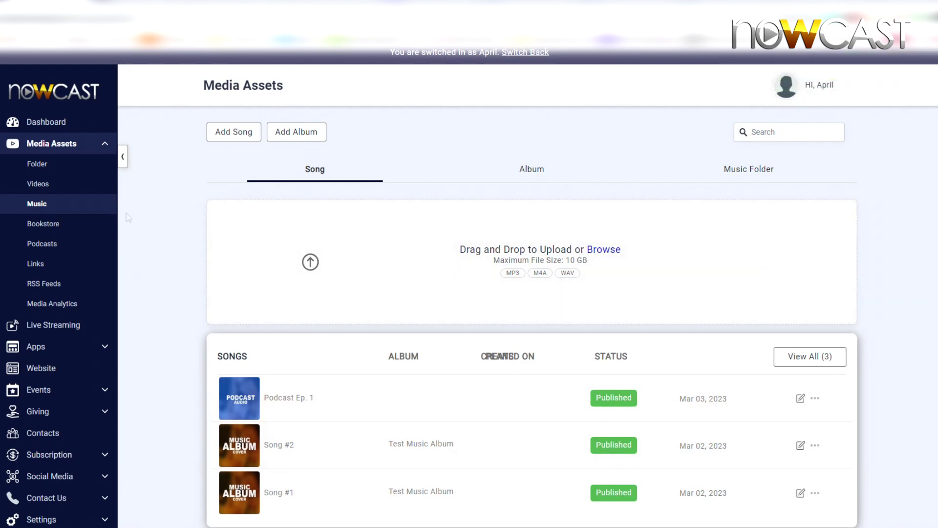
# Upload the MP3 file "Podcast Ep 2" as a new song and title it "Podcast Ep. 2".
pyautogui.click(349, 219)
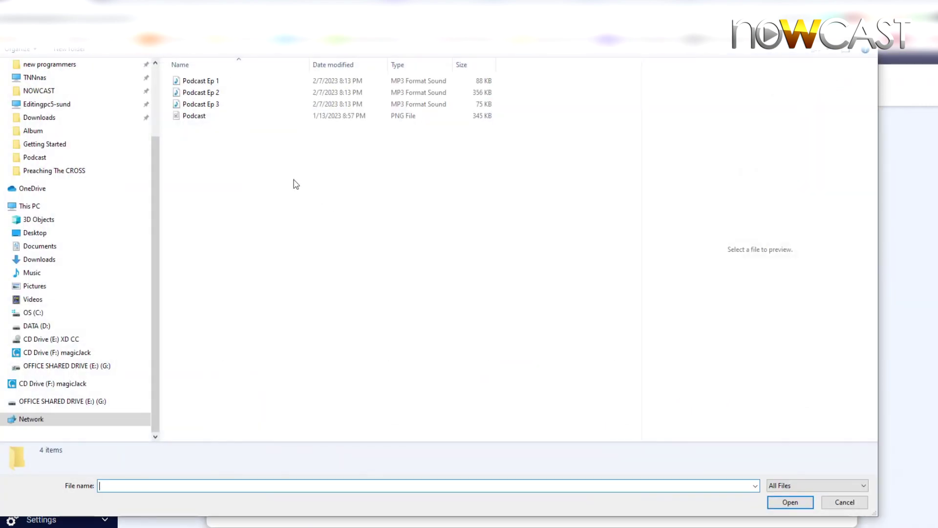
pyautogui.click(213, 93)
pyautogui.doubleClick(211, 97)
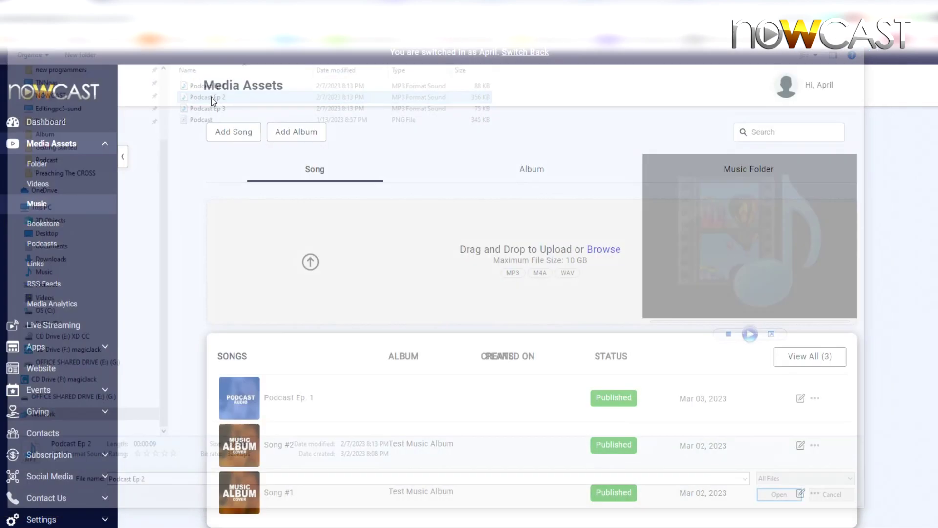
pyautogui.tripleClick(417, 165)
pyautogui.write('Podcast Ep')
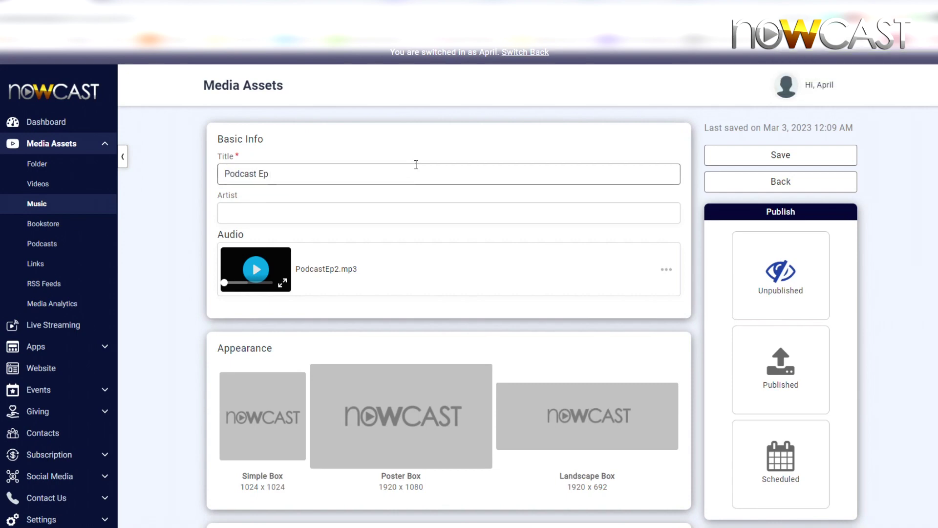
# Apply the Podcast Audio library image to the Simple Box, Poster Box and Landscape Box of "Podcast Ep. 2".
pyautogui.scroll(-1, 365, 299)
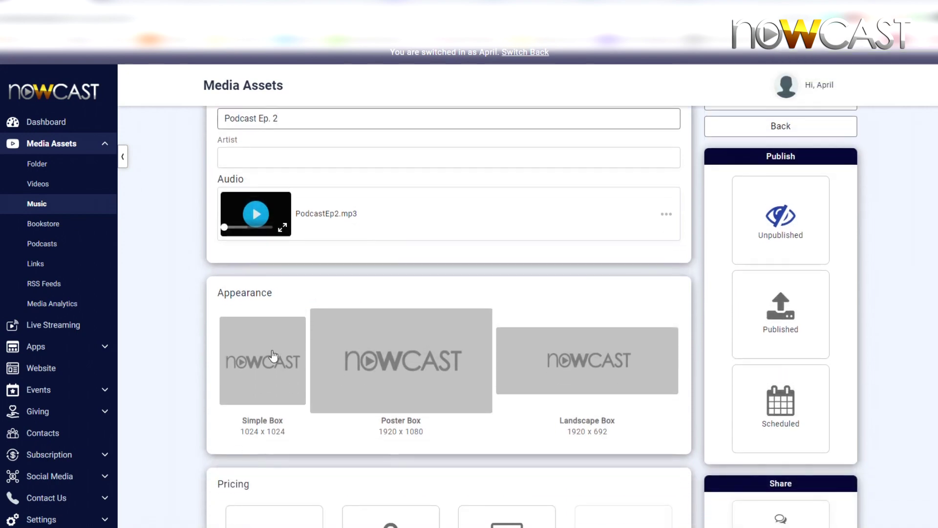
pyautogui.click(273, 357)
pyautogui.click(795, 227)
pyautogui.click(425, 352)
pyautogui.click(814, 216)
pyautogui.click(816, 118)
pyautogui.click(593, 352)
pyautogui.click(802, 217)
pyautogui.click(813, 116)
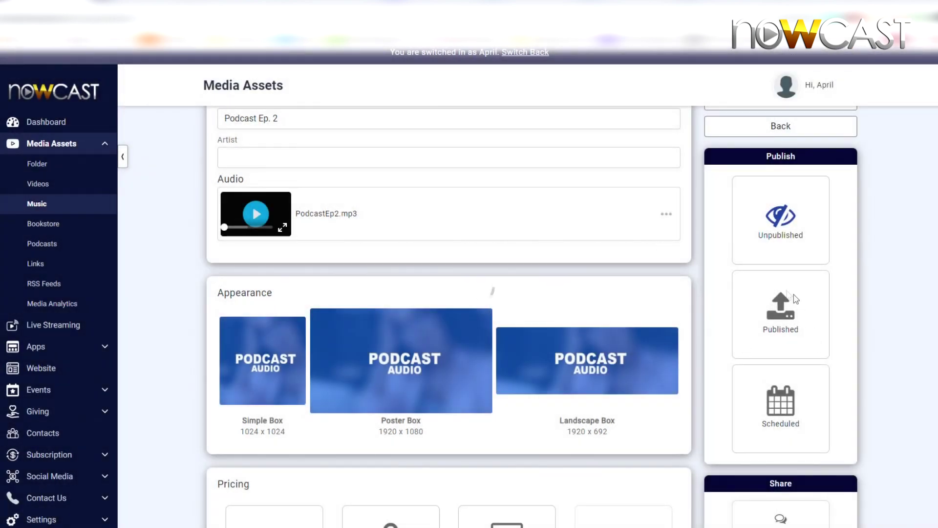
# Publish the song "Podcast Ep. 2" and return to the song list.
pyautogui.click(791, 298)
pyautogui.scroll(2, 771, 300)
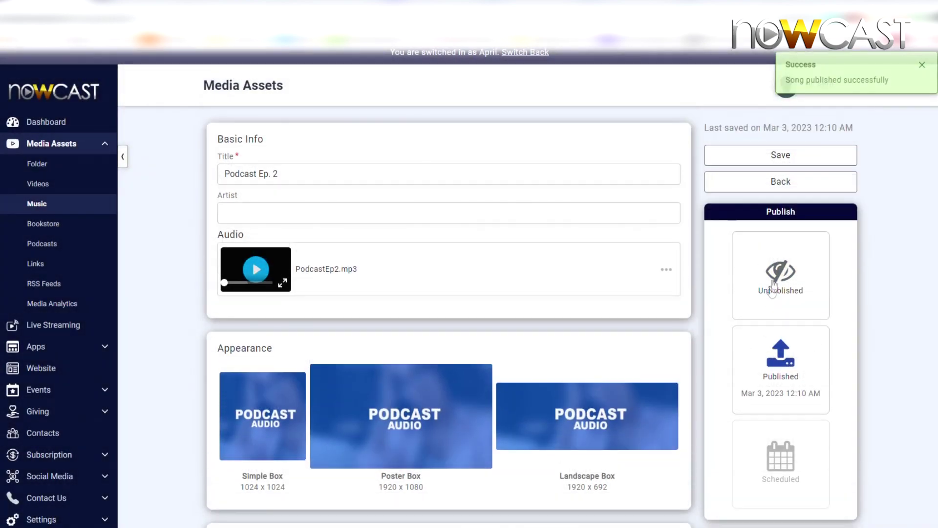
pyautogui.click(780, 183)
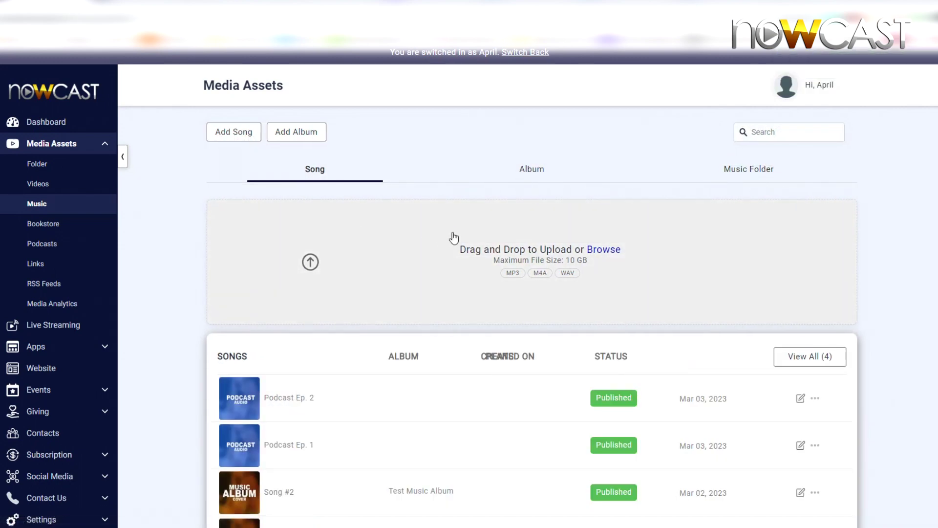
# Upload the MP3 file "Podcast Ep 3" as a new song in the music library.
pyautogui.click(427, 219)
pyautogui.click(196, 106)
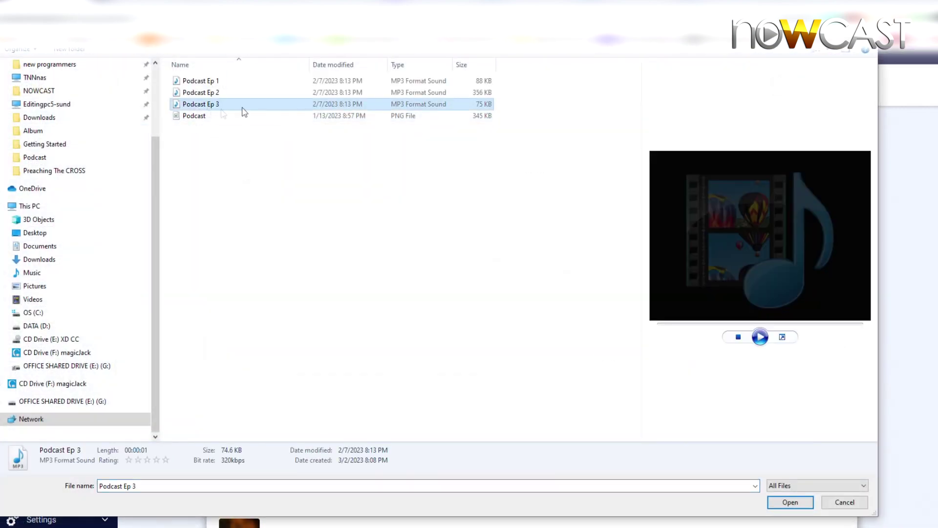
pyautogui.click(792, 499)
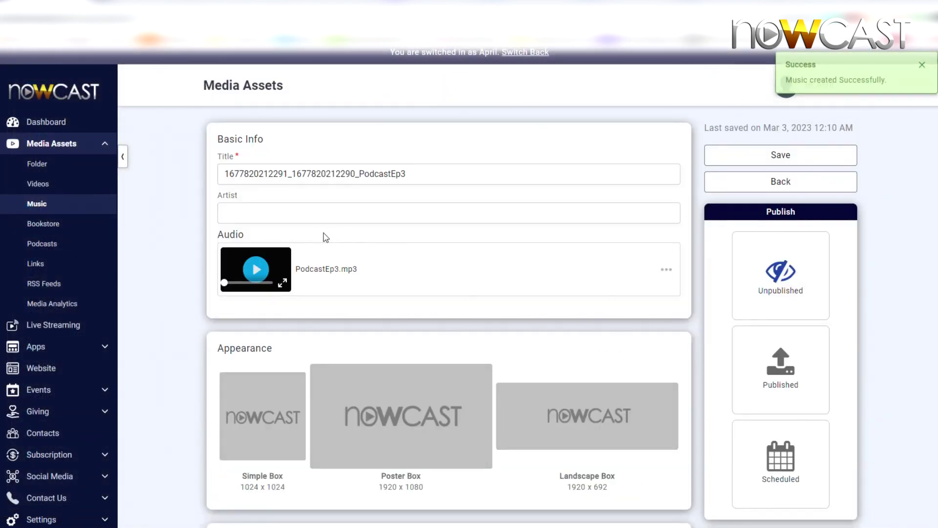
# Replace the uploaded song's title with "Podcast Ep. 3" and enter the artist's full name.
pyautogui.doubleClick(370, 178)
pyautogui.write('Podcast Ep. 3')
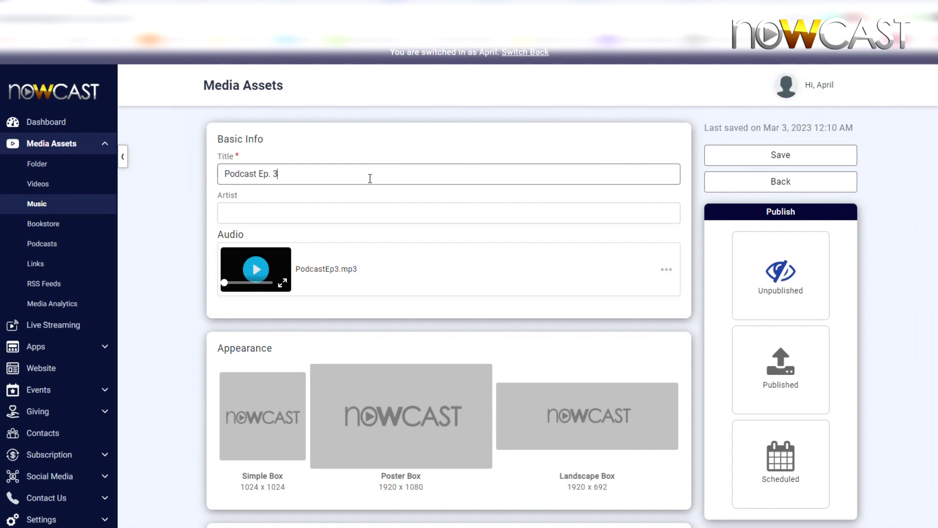
pyautogui.scroll(-1, 376, 189)
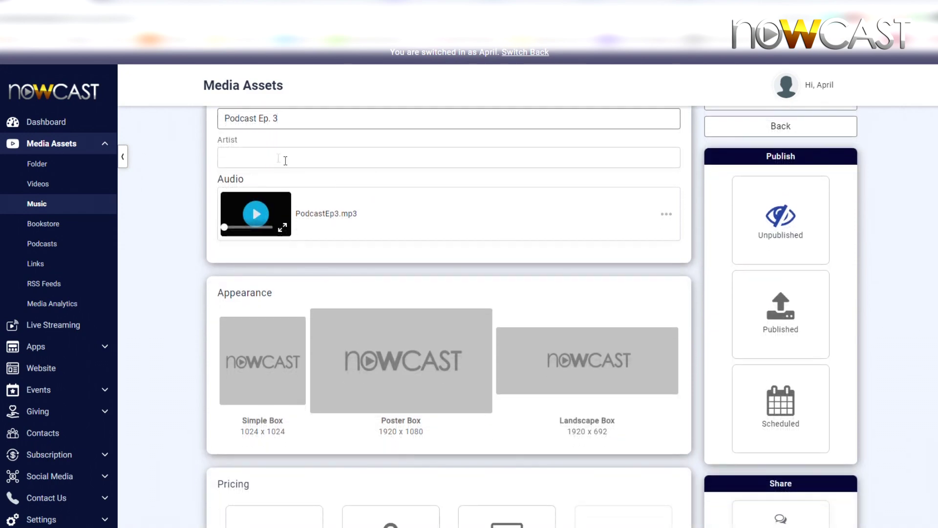
pyautogui.click(260, 158)
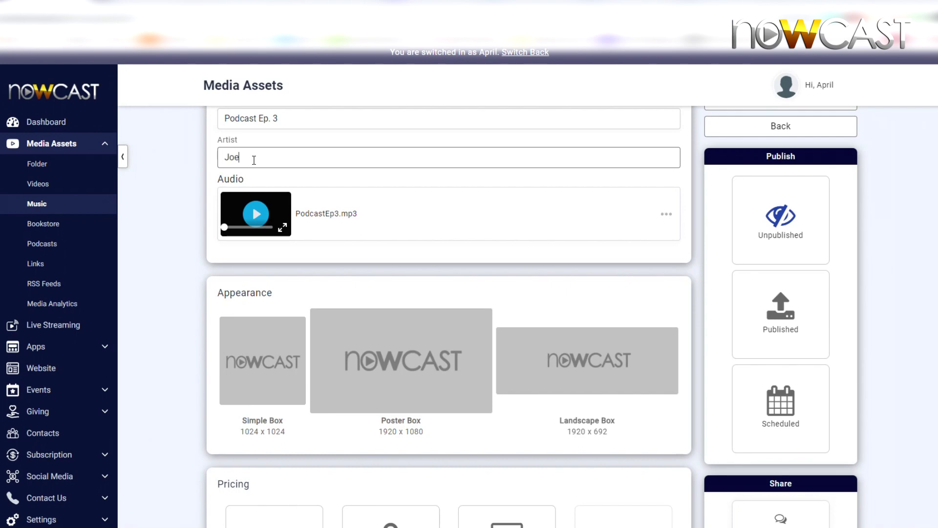
# Apply the Podcast Audio library image to the Simple Box, Poster Box and Landscape Box of "Podcast Ep. 3".
pyautogui.scroll(-1, 310, 224)
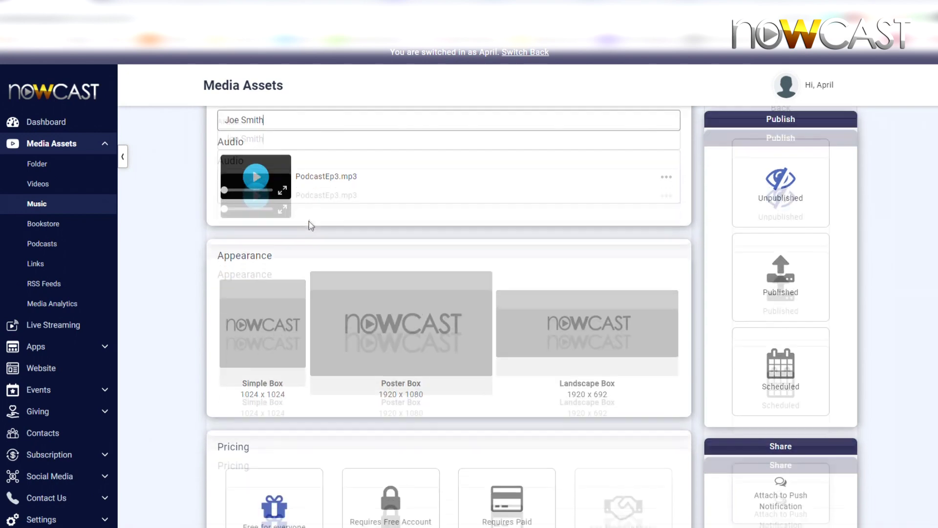
pyautogui.click(277, 297)
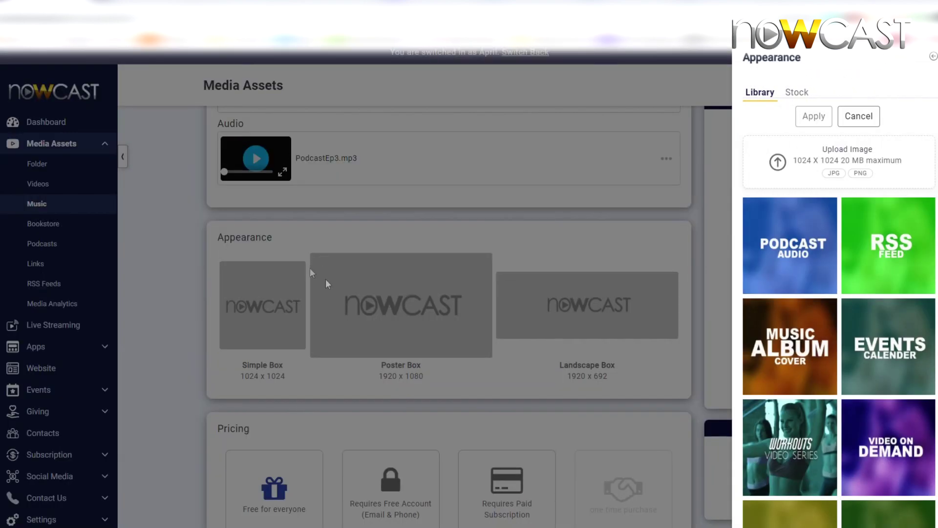
pyautogui.click(782, 237)
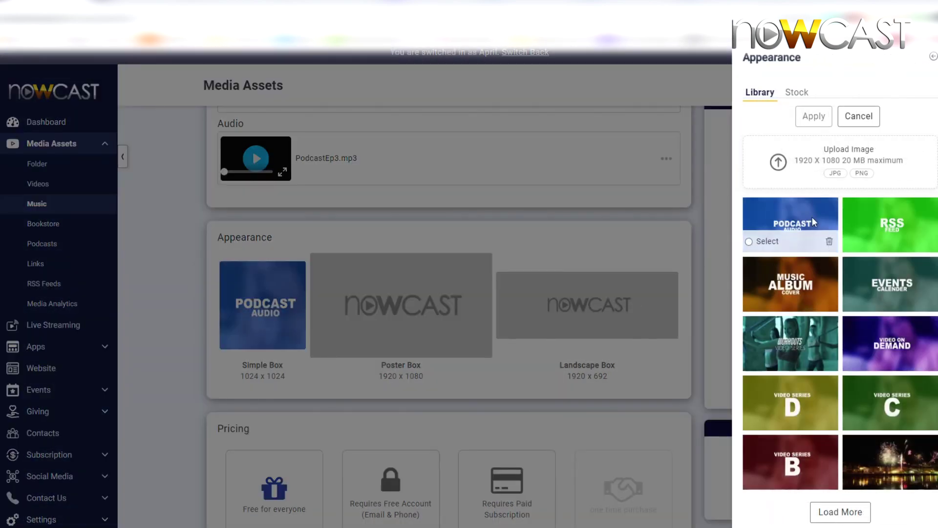
pyautogui.click(787, 230)
pyautogui.click(562, 309)
pyautogui.click(792, 215)
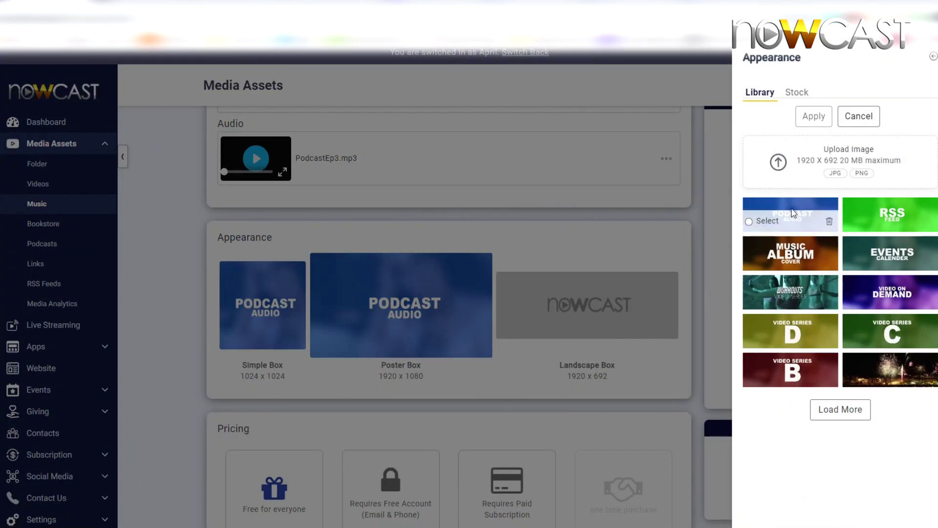
pyautogui.click(814, 116)
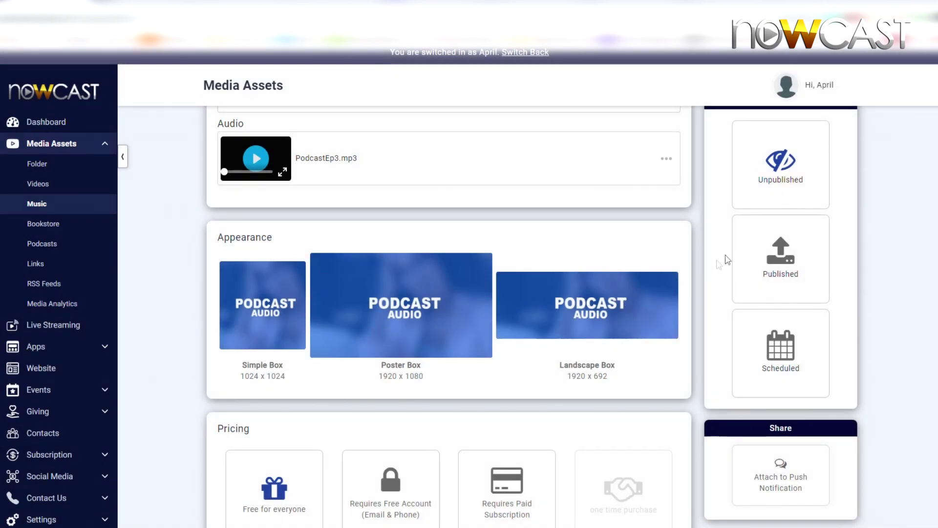
# Publish the song "Podcast Ep. 3" and return to the song list.
pyautogui.click(758, 248)
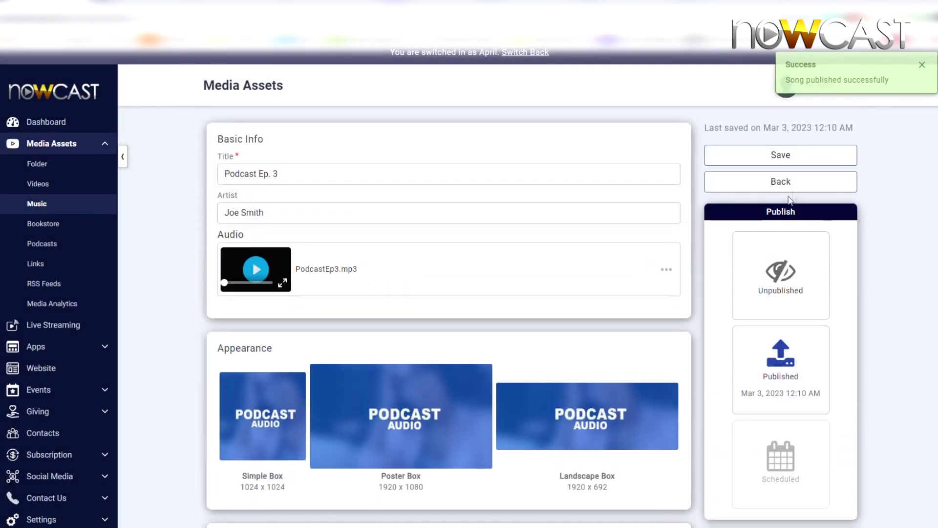
pyautogui.click(788, 187)
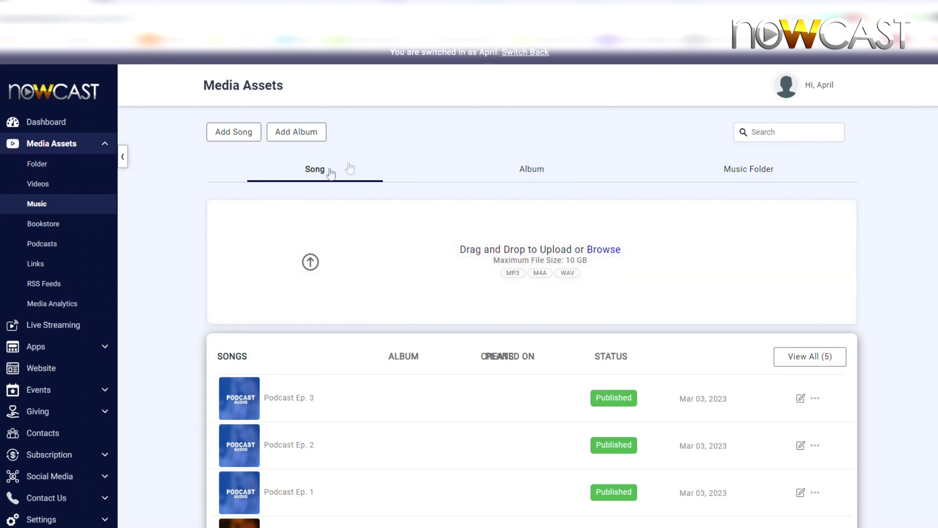
# Add the songs Podcast Ep. 1, Podcast Ep. 2 and Podcast Ep. 3 to the "Podcast" album and save the album.
pyautogui.click(533, 170)
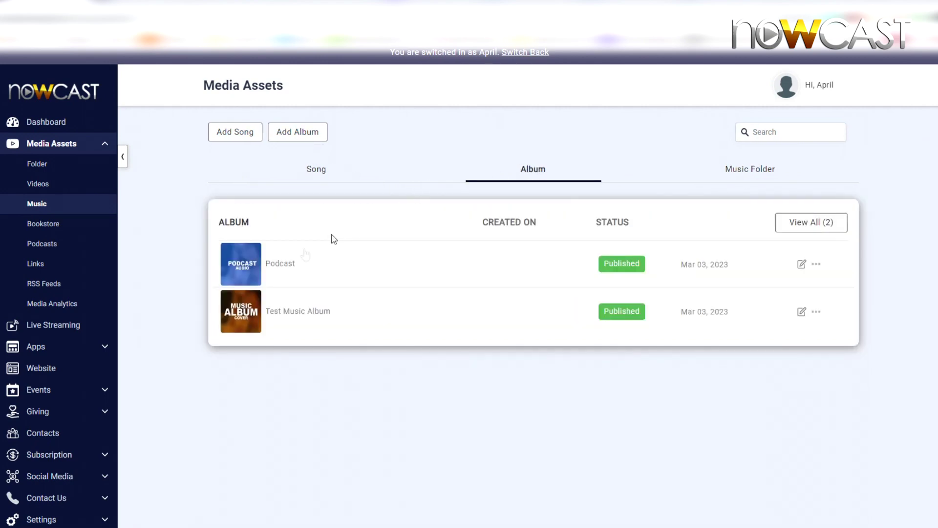
pyautogui.click(274, 264)
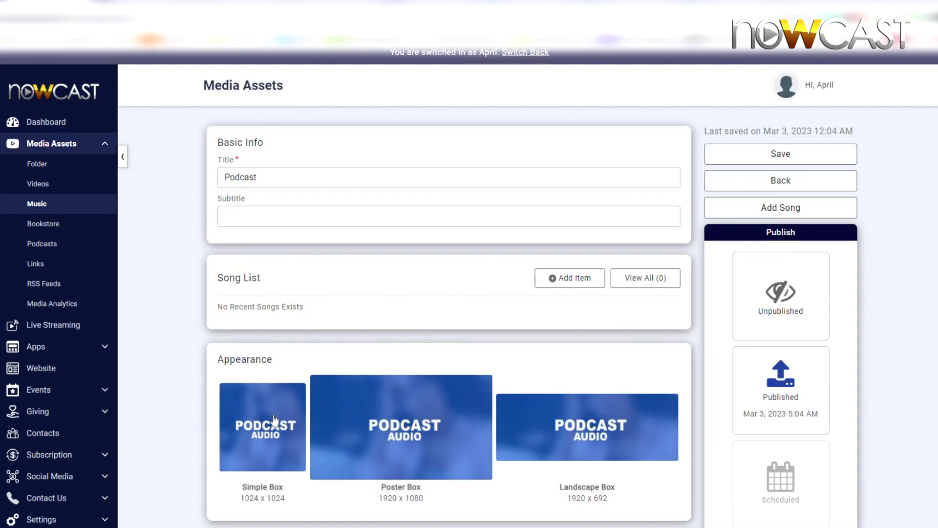
pyautogui.click(574, 278)
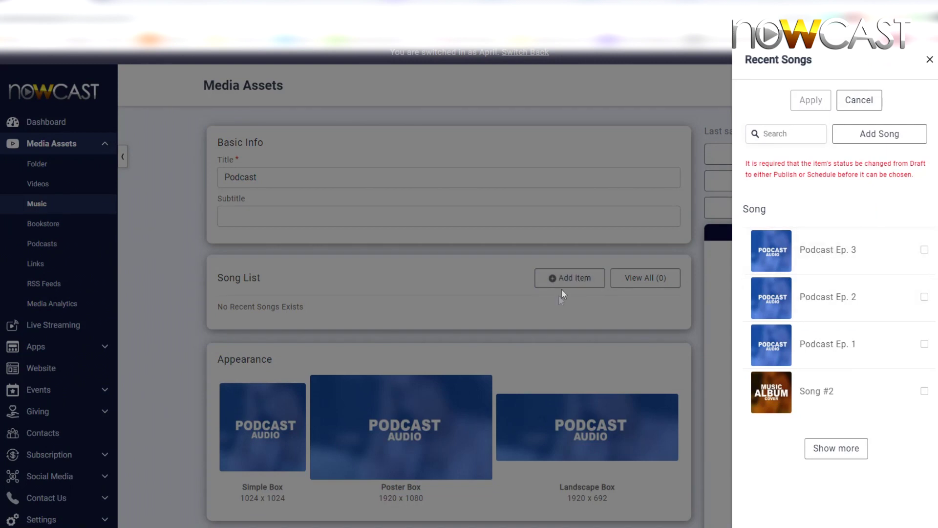
pyautogui.click(822, 348)
pyautogui.click(833, 302)
pyautogui.click(834, 252)
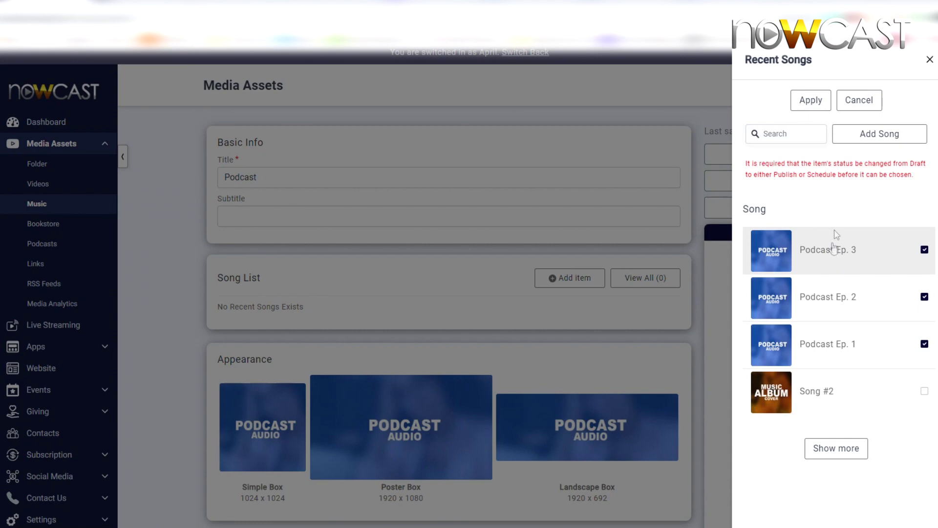
pyautogui.click(816, 100)
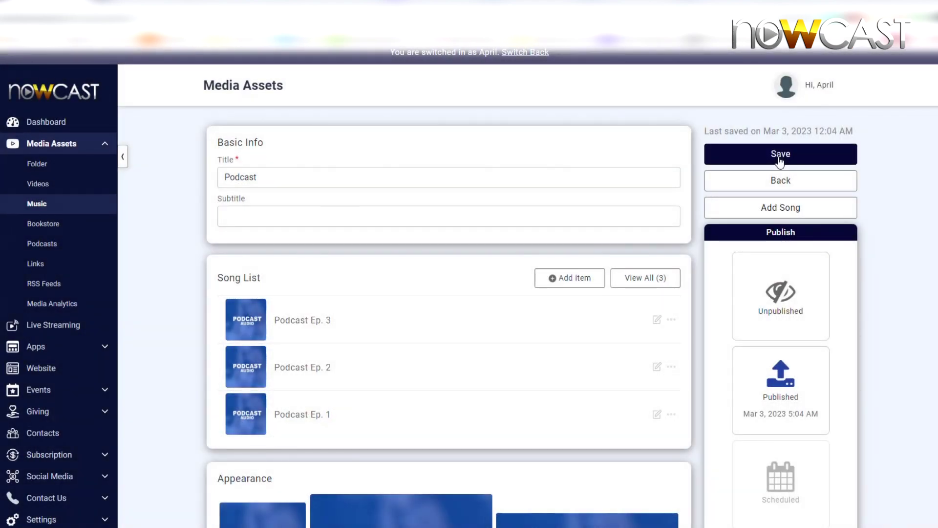
pyautogui.click(719, 155)
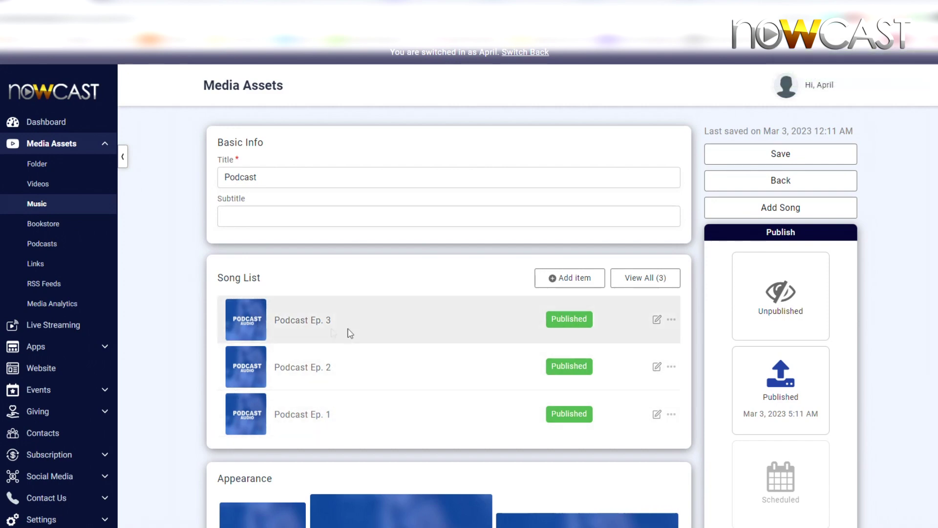
# Reorder the album's song list so it runs Podcast Ep. 1, Podcast Ep. 2, Podcast Ep. 3.
pyautogui.scroll(-1, 270, 350)
pyautogui.moveTo(287, 364); pyautogui.dragTo(289, 291)
pyautogui.moveTo(307, 324); pyautogui.dragTo(303, 262)
pyautogui.moveTo(303, 367); pyautogui.dragTo(306, 310)
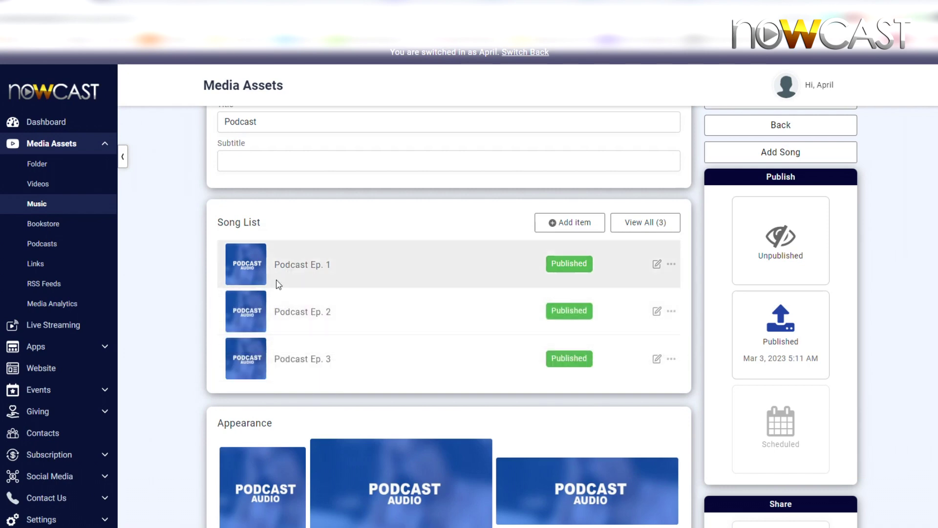
pyautogui.moveTo(302, 368)
pyautogui.mouseDown()
pyautogui.moveTo(305, 315)
pyautogui.moveTo(308, 362)
pyautogui.mouseUp()
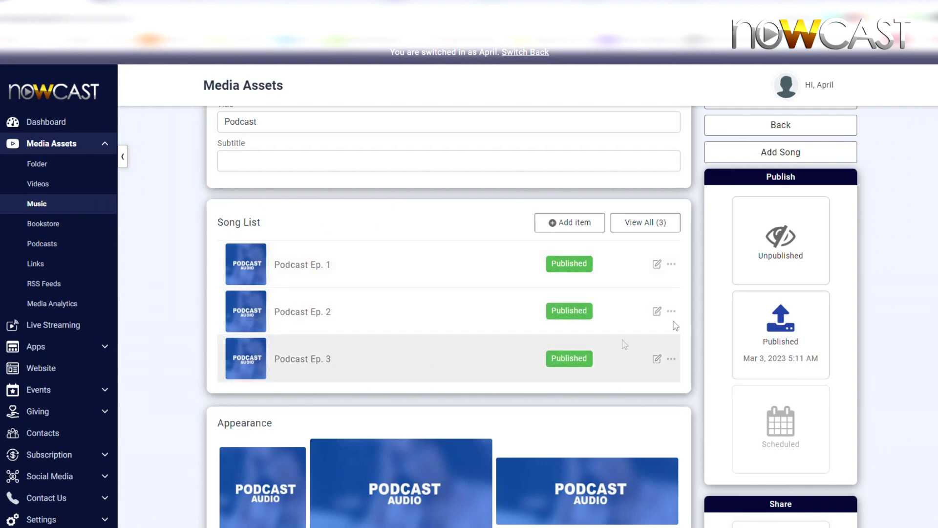
pyautogui.scroll(2, 295, 254)
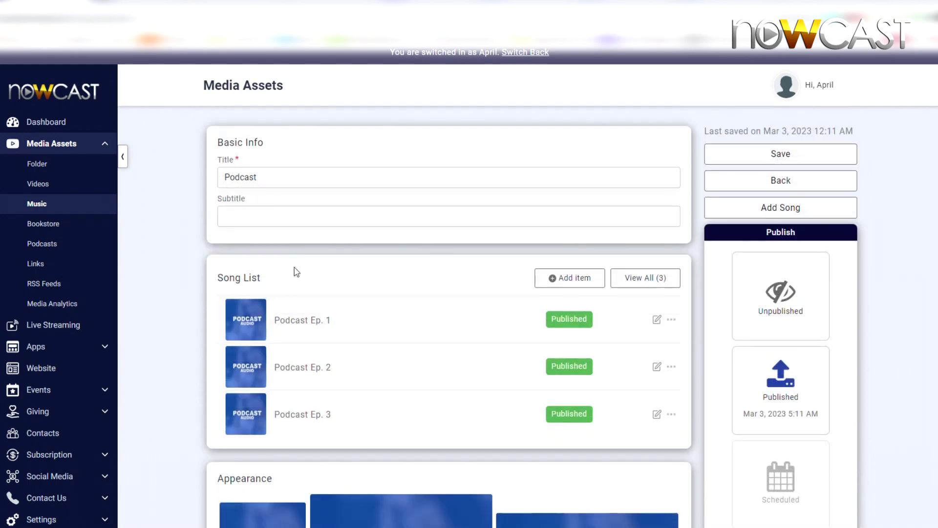
pyautogui.scroll(-2, 296, 272)
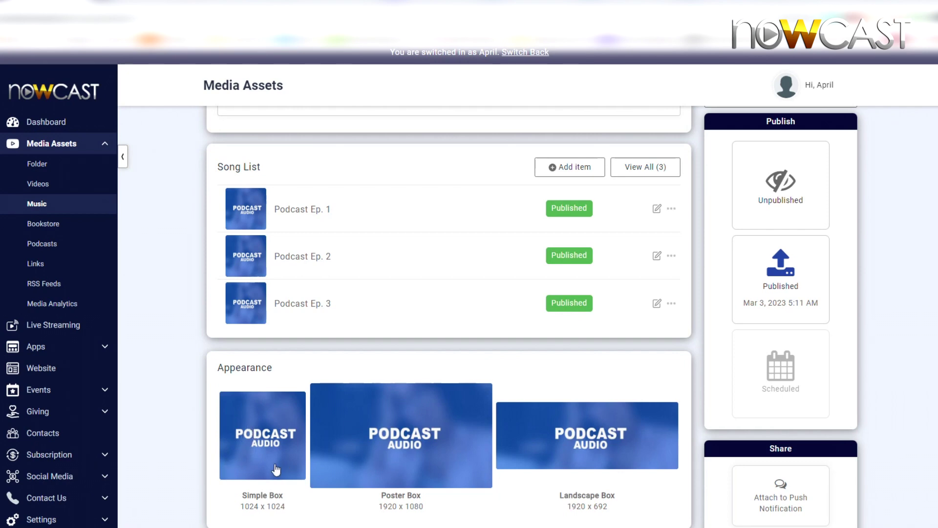
# Create a new podcast titled "Podcast Title" in the Podcasts section of the media assets.
pyautogui.click(36, 247)
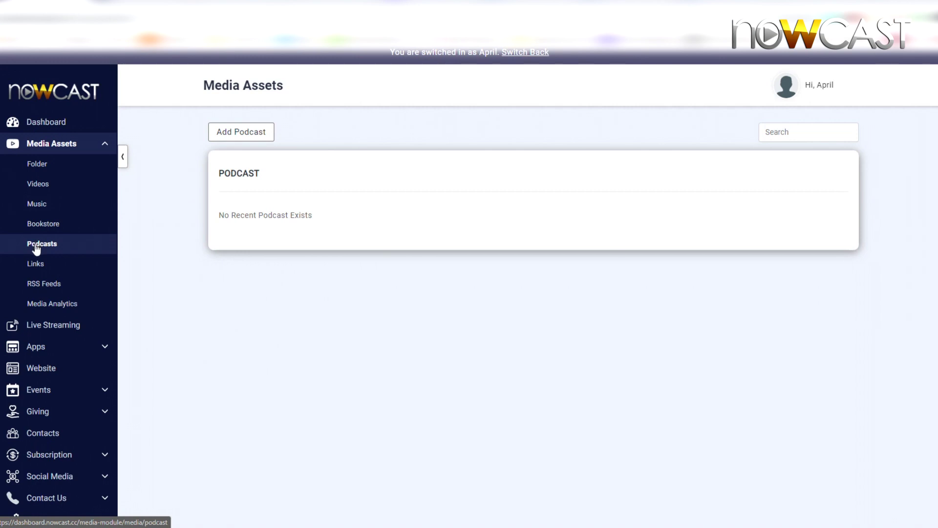
pyautogui.click(239, 141)
pyautogui.click(263, 179)
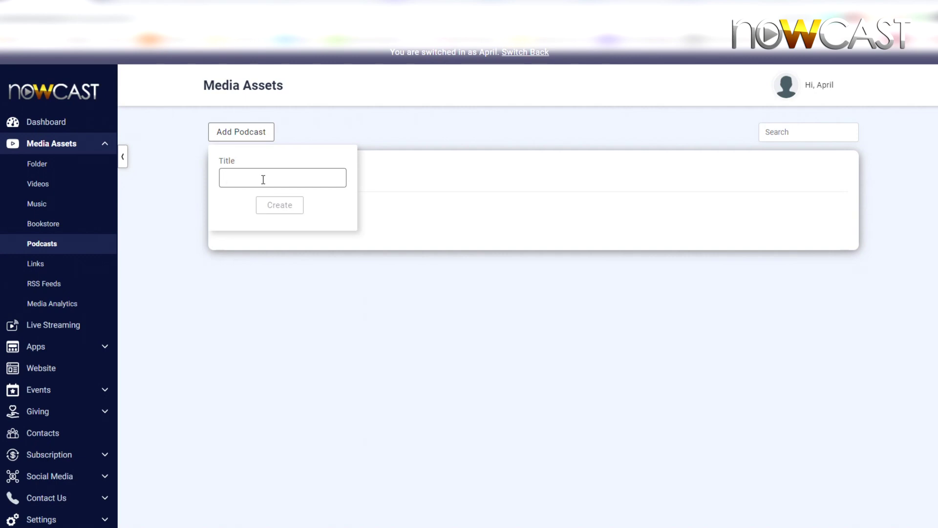
pyautogui.write('Podcast Title')
pyautogui.click(278, 204)
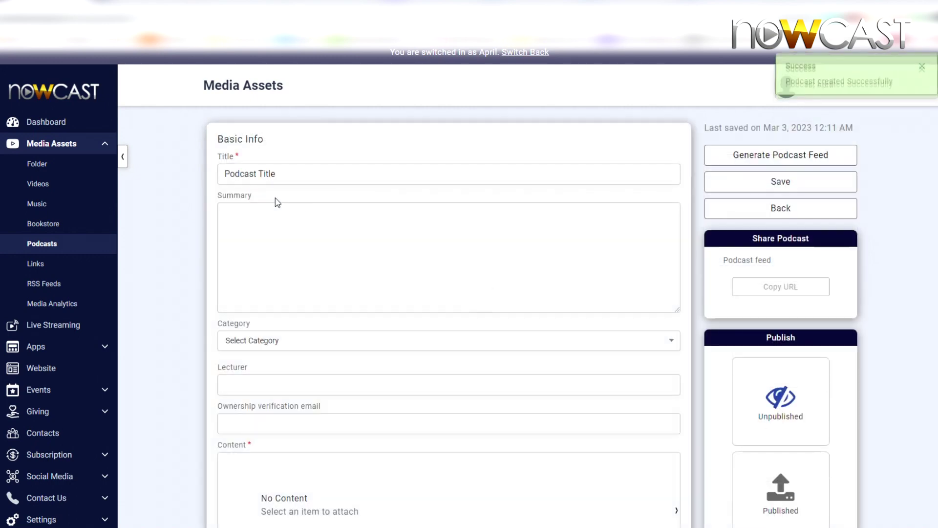
# Fill in the podcast's summary with "Podcast Information" followed by a string of placeholder characters.
pyautogui.click(243, 216)
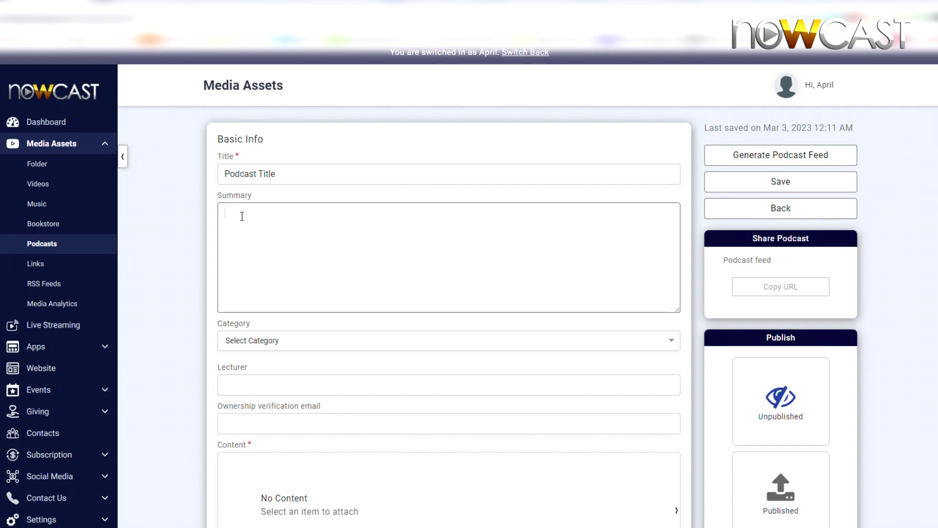
pyautogui.write('Podcast Information')
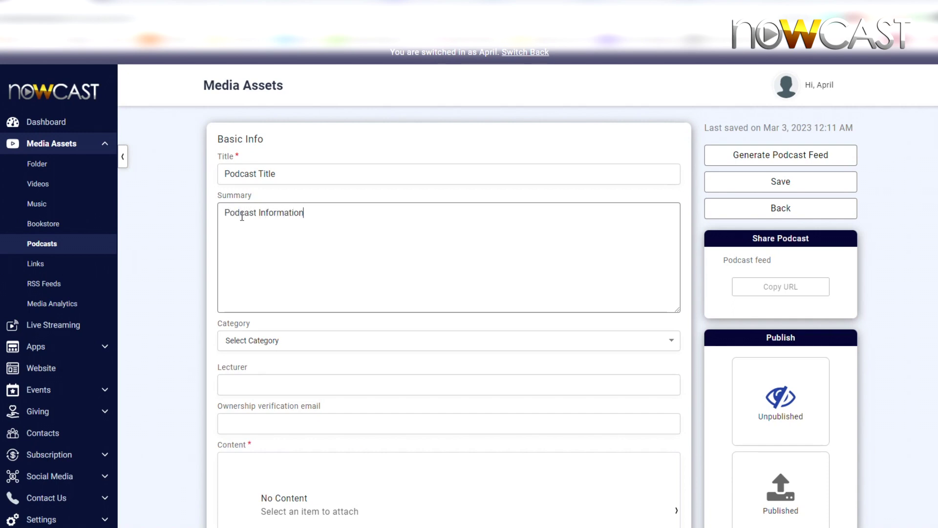
pyautogui.write('adasdasdasdasdasdasdasdasdasdasdasdasdasdasdasdasdasdasdas')
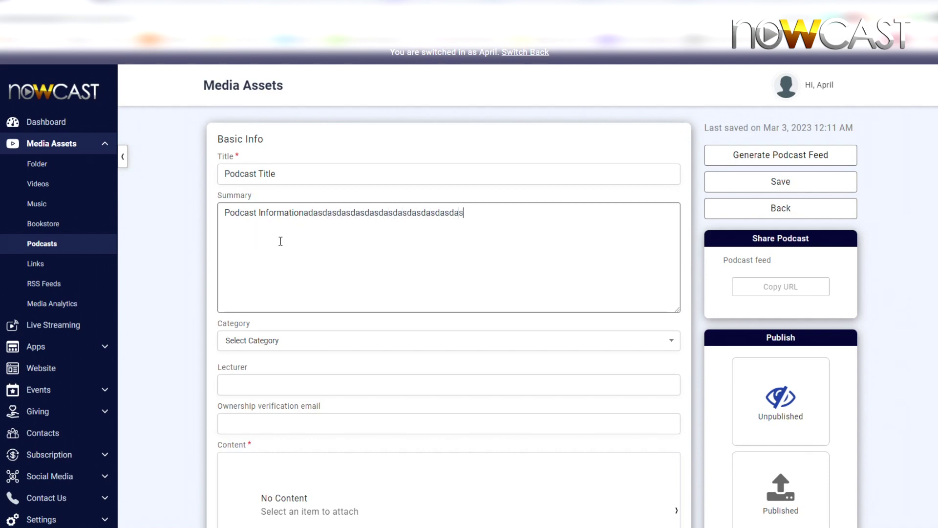
# Extend the summary with more repeated "das" placeholder text and set the podcast's category to News.
pyautogui.write('dasdasdasdasdasdasdasdas')
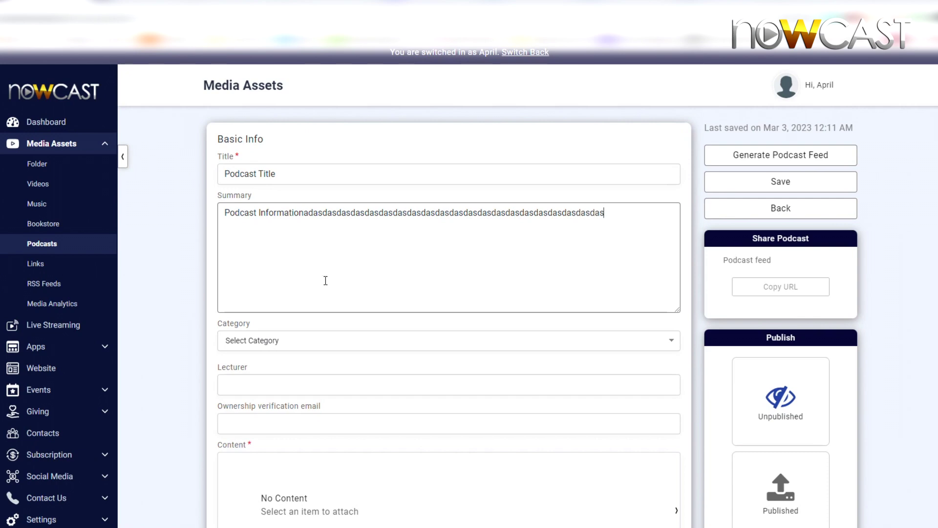
pyautogui.click(288, 342)
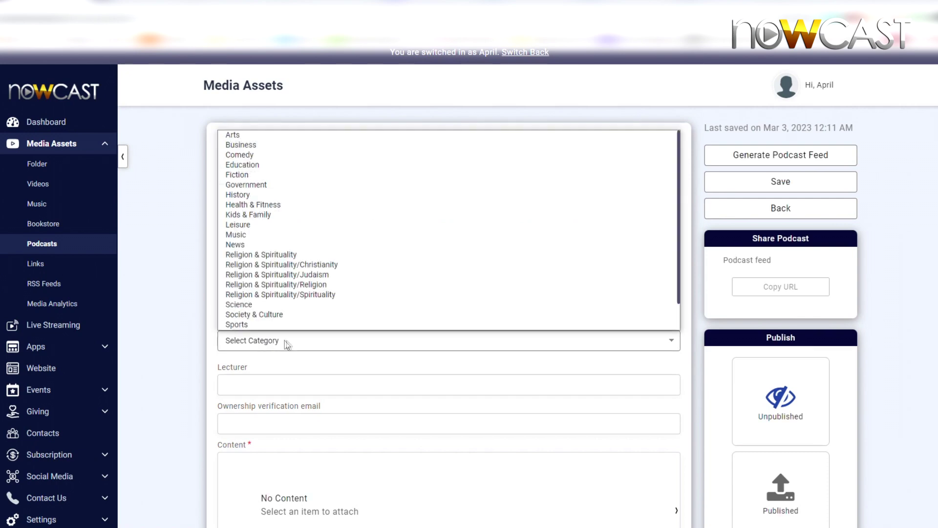
pyautogui.click(245, 245)
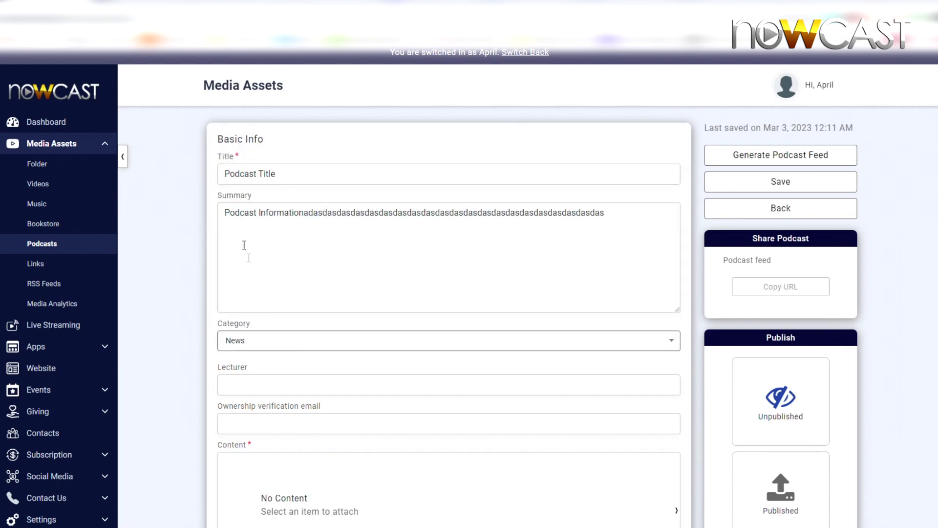
# Enter "Nowcast Apps" as the podcast's lecturer and fill in the ownership verification email with the suggested address.
pyautogui.click(280, 378)
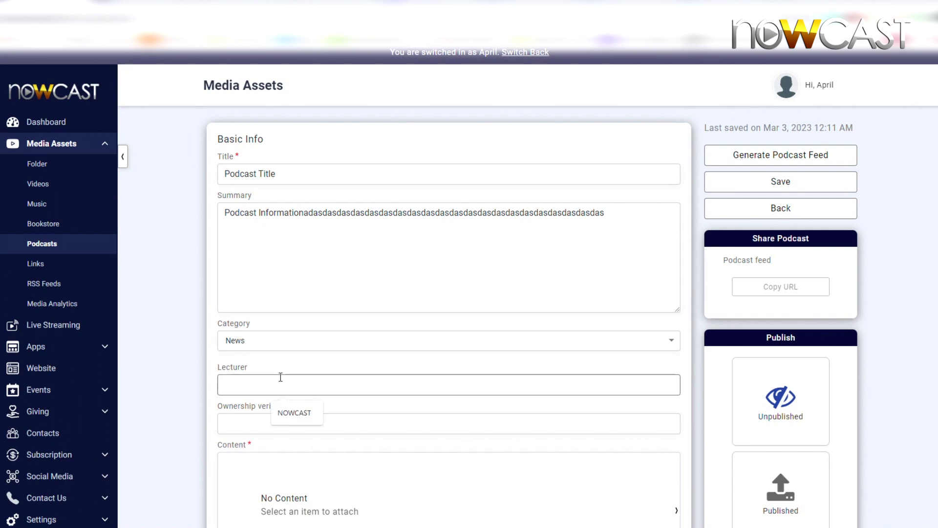
pyautogui.write('Nowcast Apps')
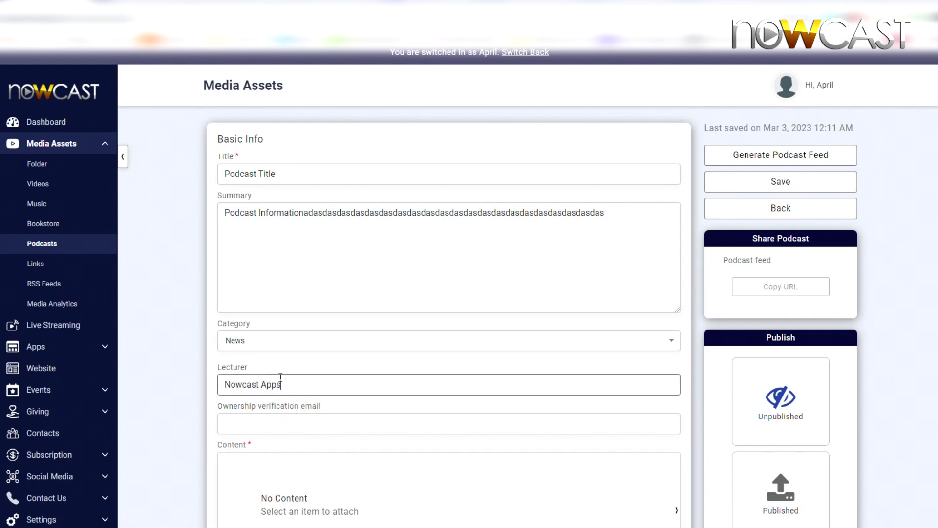
pyautogui.scroll(-1, 281, 376)
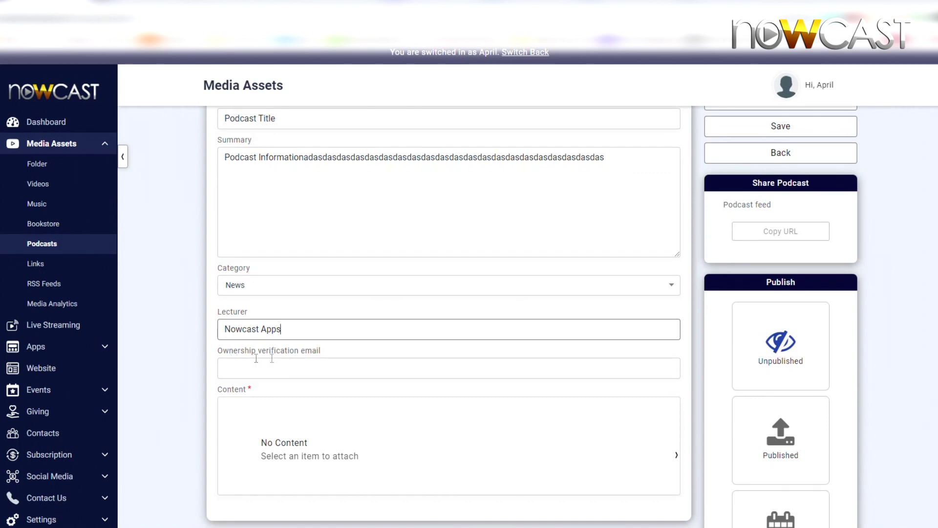
pyautogui.click(285, 372)
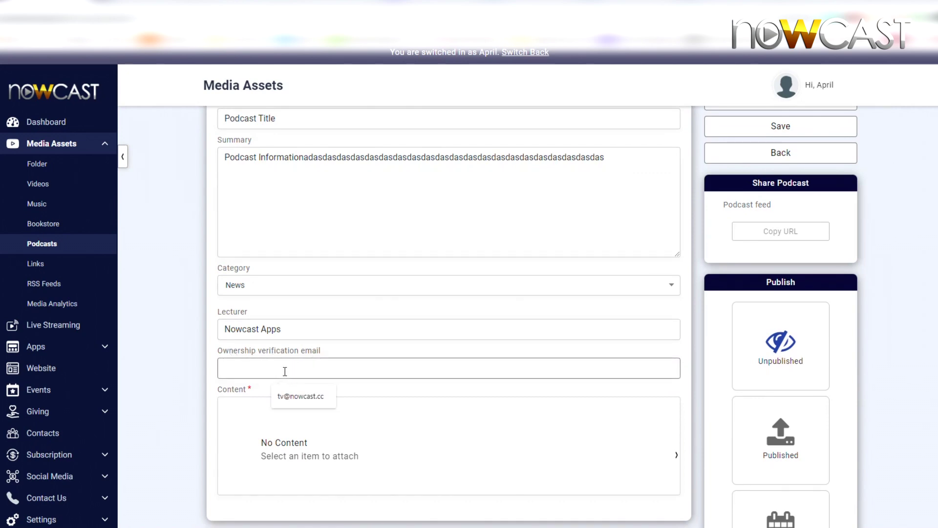
pyautogui.click(285, 394)
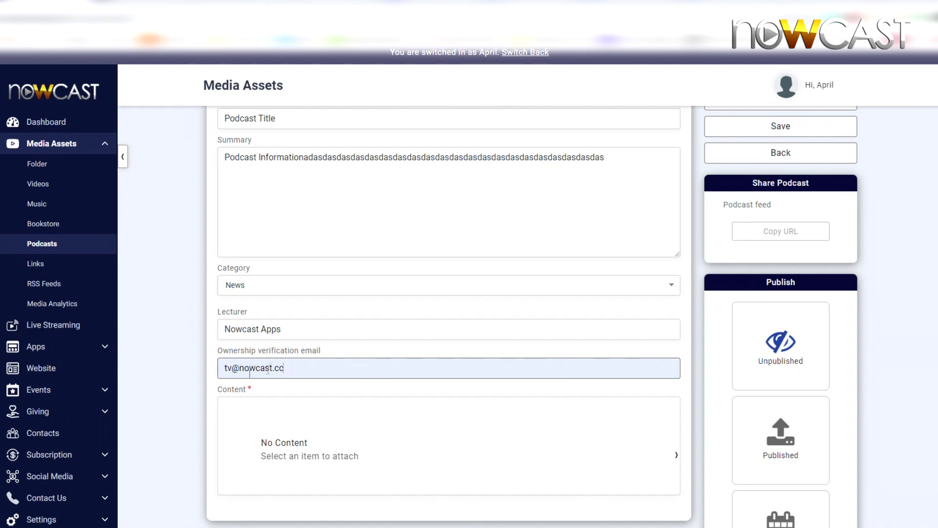
# Attach the "Podcast" album as the podcast's content, after looking through the available folders.
pyautogui.scroll(-1, 273, 362)
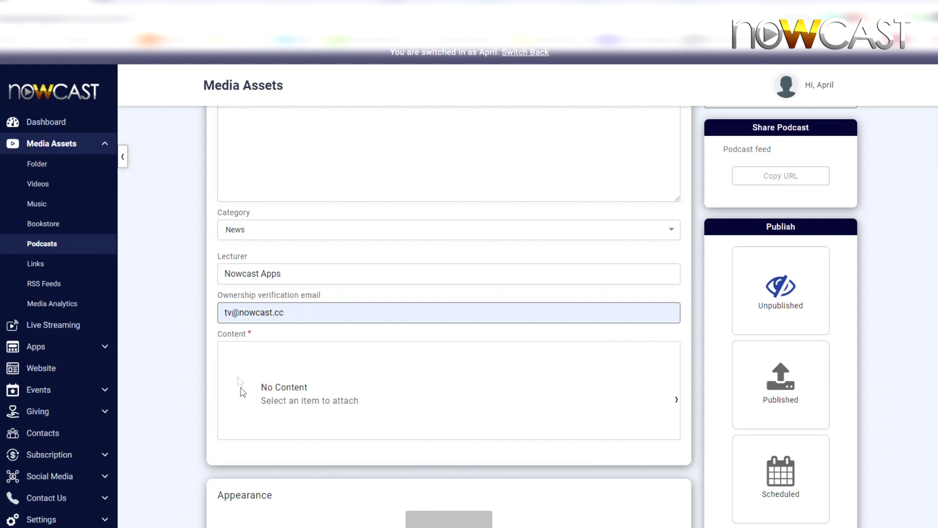
pyautogui.click(337, 399)
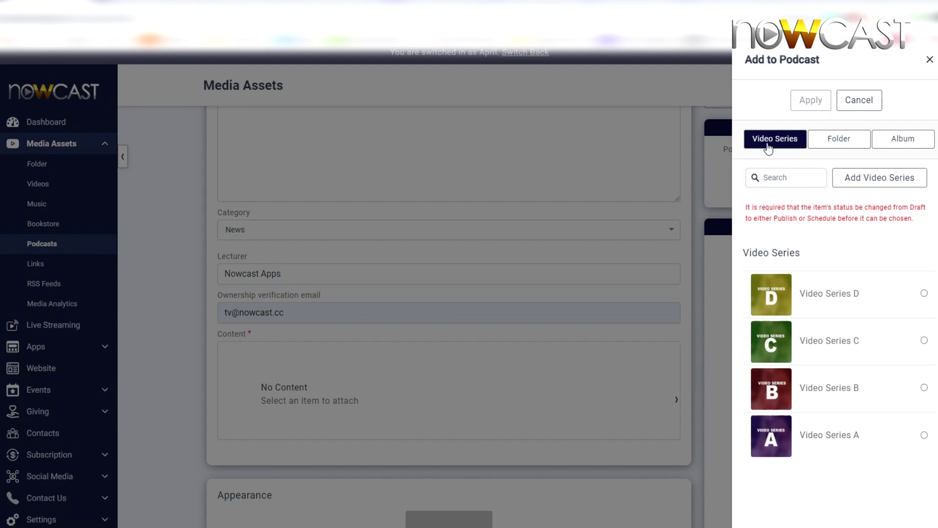
pyautogui.click(830, 142)
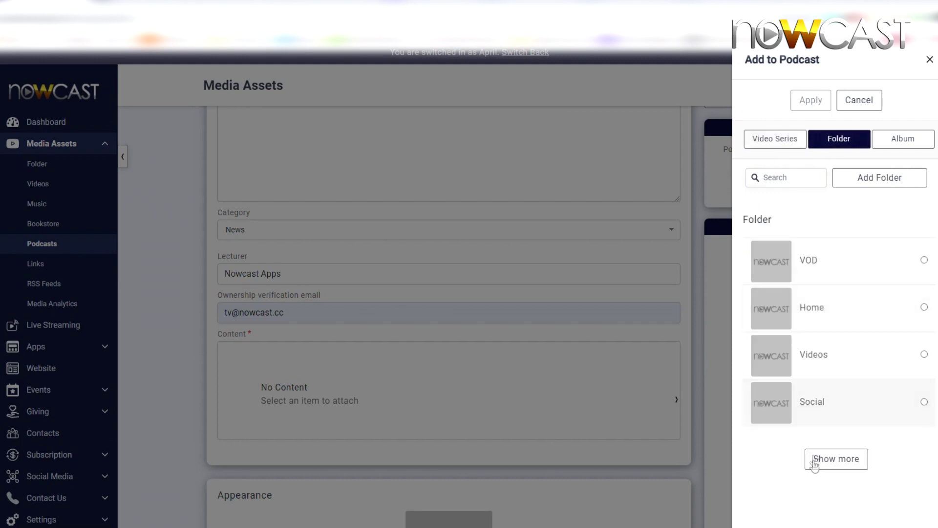
pyautogui.click(836, 455)
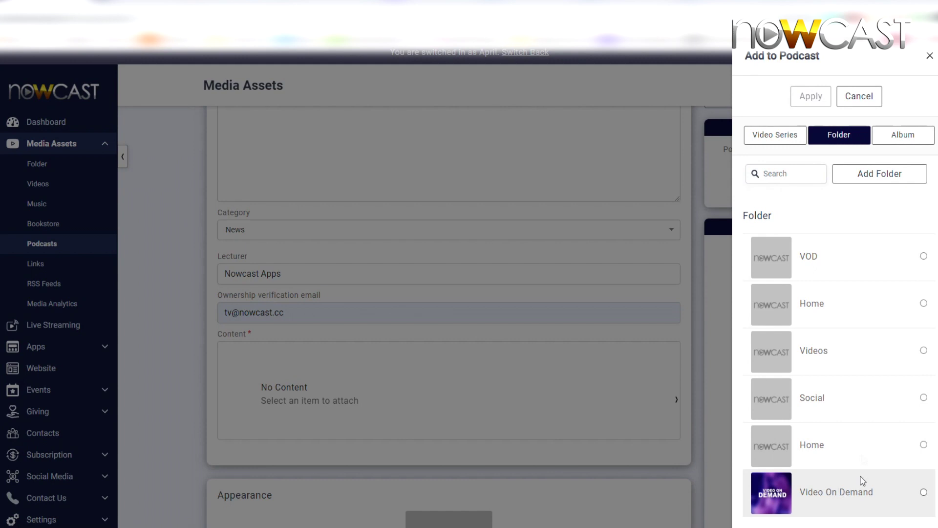
pyautogui.click(905, 137)
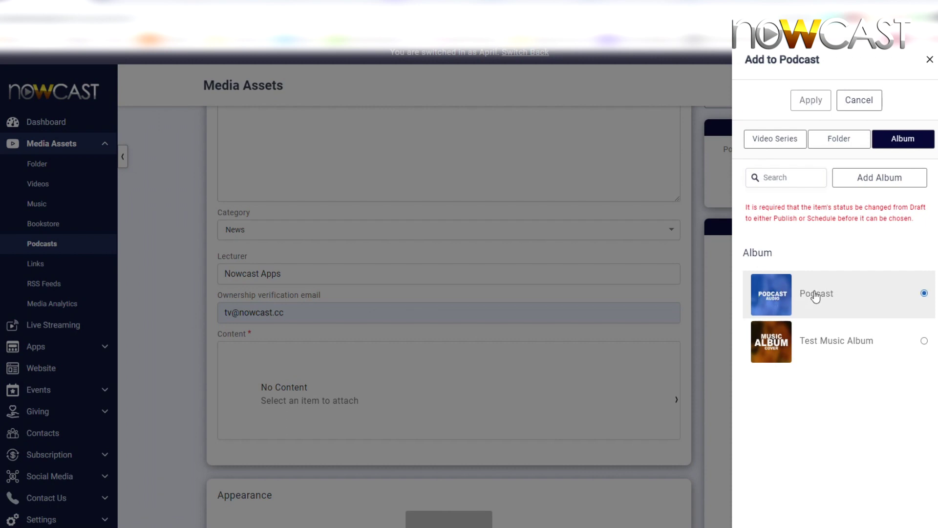
pyautogui.click(807, 101)
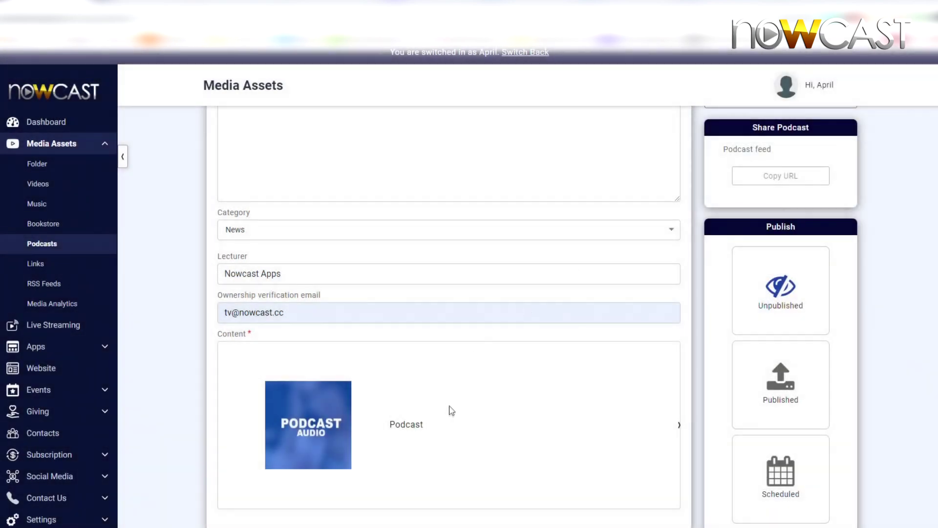
# Set the podcast's Simple Box appearance image to the "Podcast Audio" picture from the library.
pyautogui.scroll(-1, 337, 378)
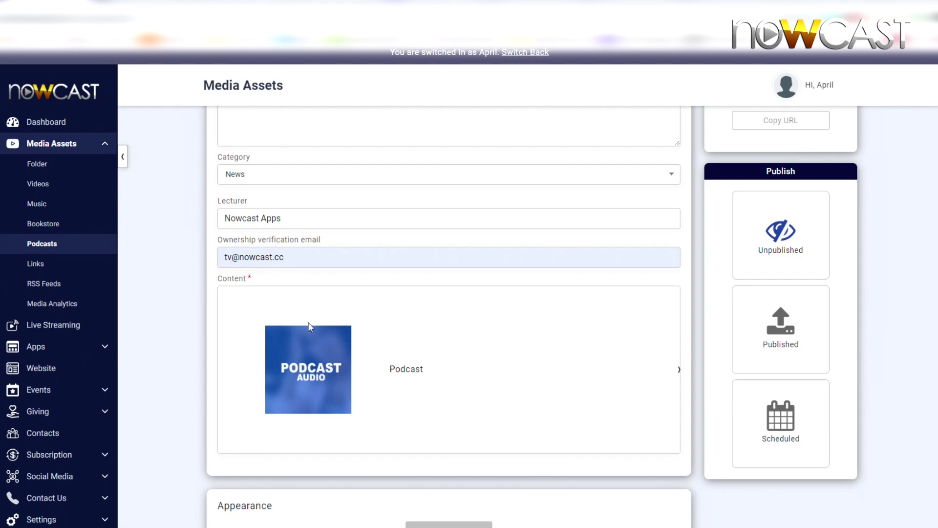
pyautogui.scroll(-2, 296, 371)
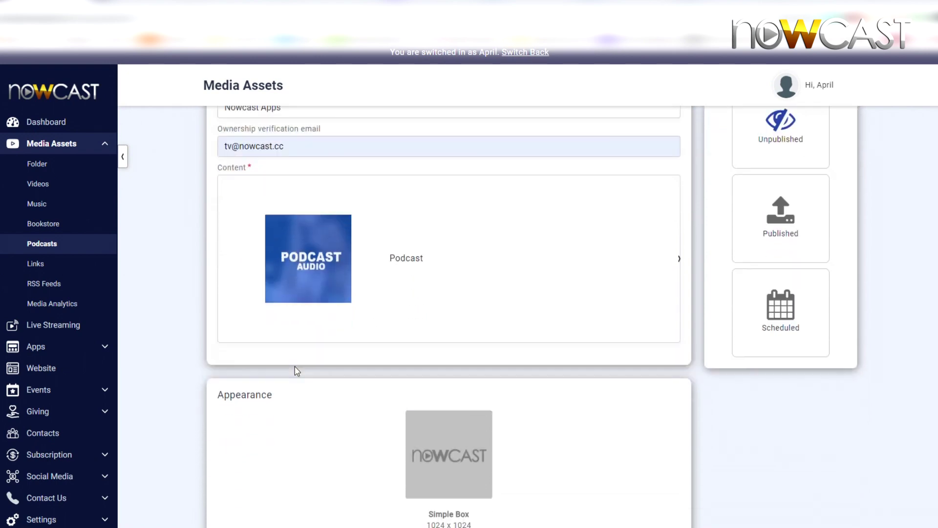
pyautogui.click(453, 444)
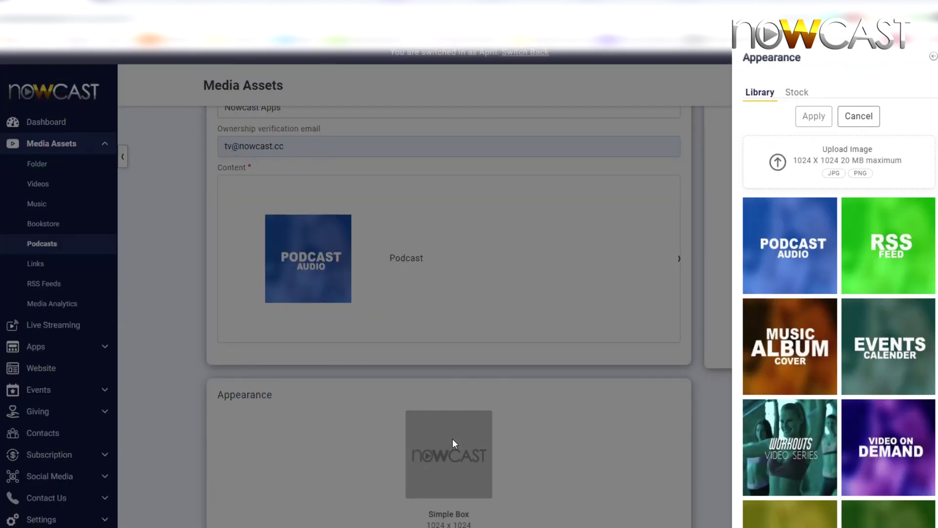
pyautogui.doubleClick(771, 226)
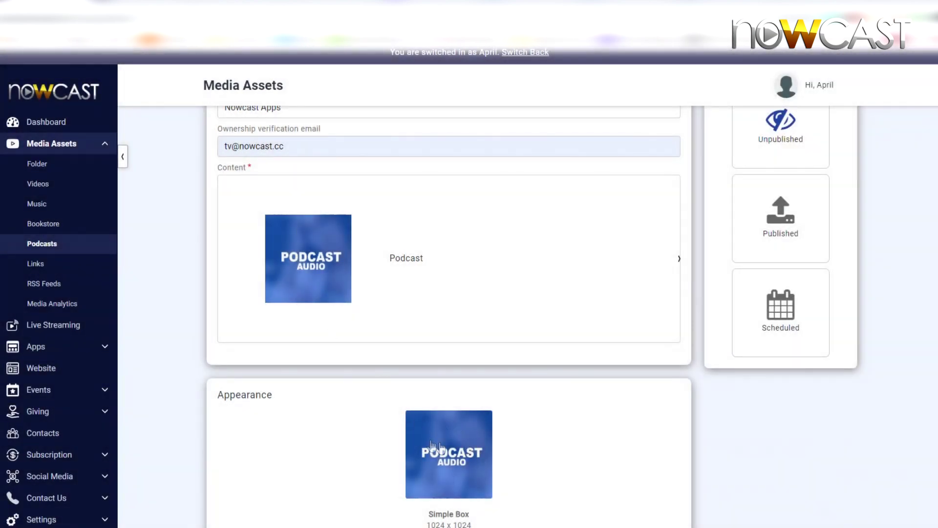
# Set the podcast's publishing status to Published and save the podcast.
pyautogui.click(748, 222)
pyautogui.scroll(5, 743, 224)
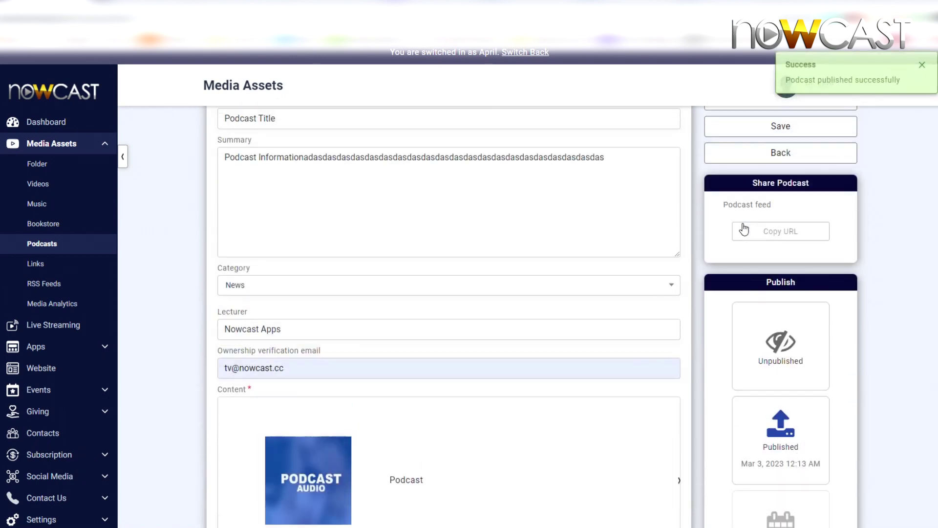
pyautogui.click(759, 127)
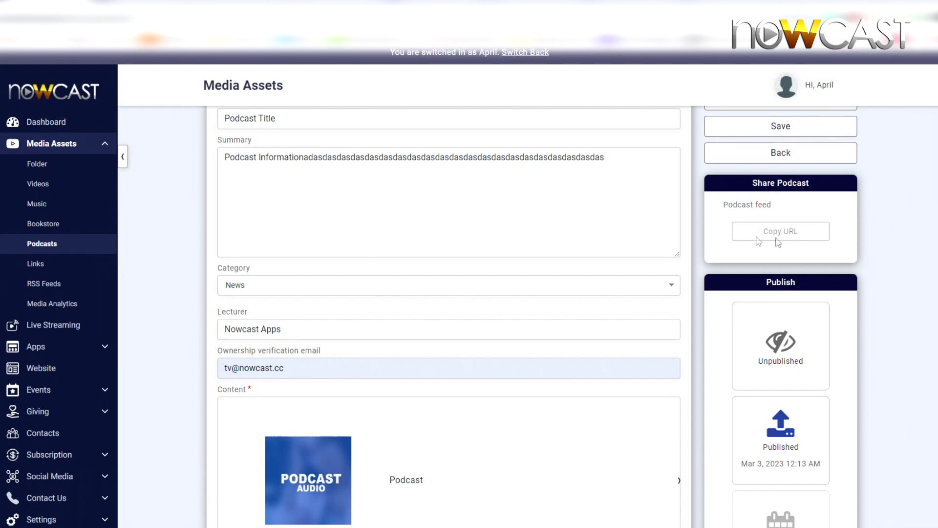
# Generate the podcast feed and copy its share URL.
pyautogui.scroll(2, 748, 249)
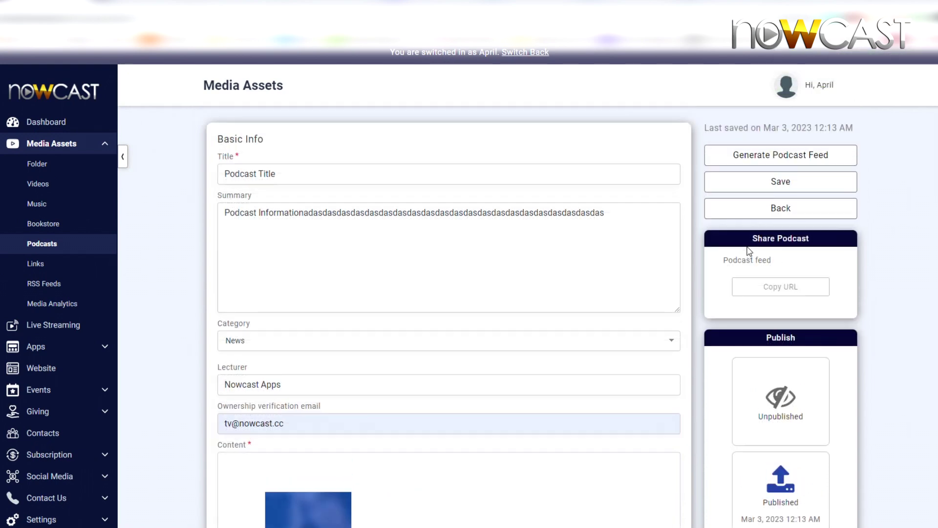
pyautogui.click(766, 159)
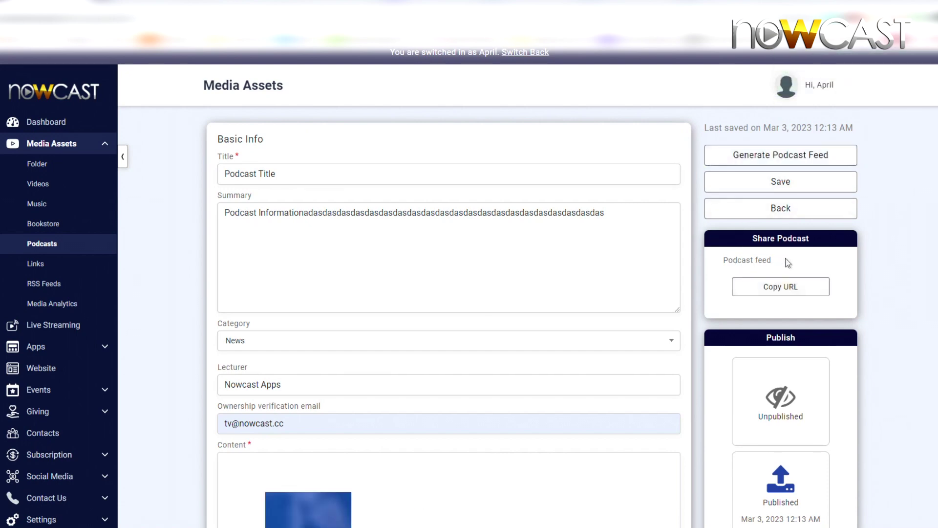
pyautogui.click(771, 289)
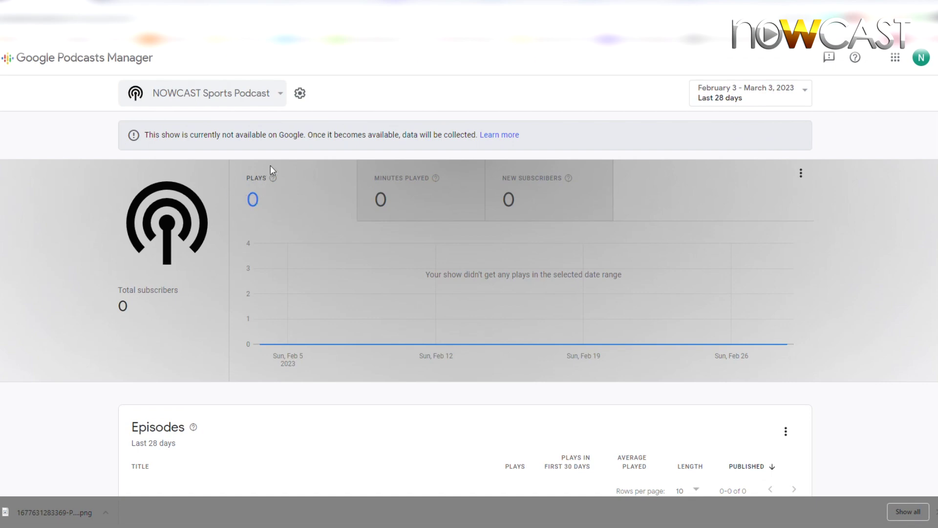
# In Google Podcasts Manager, add a new show using the copied podcast feed URL and proceed to the selection check.
pyautogui.click(282, 100)
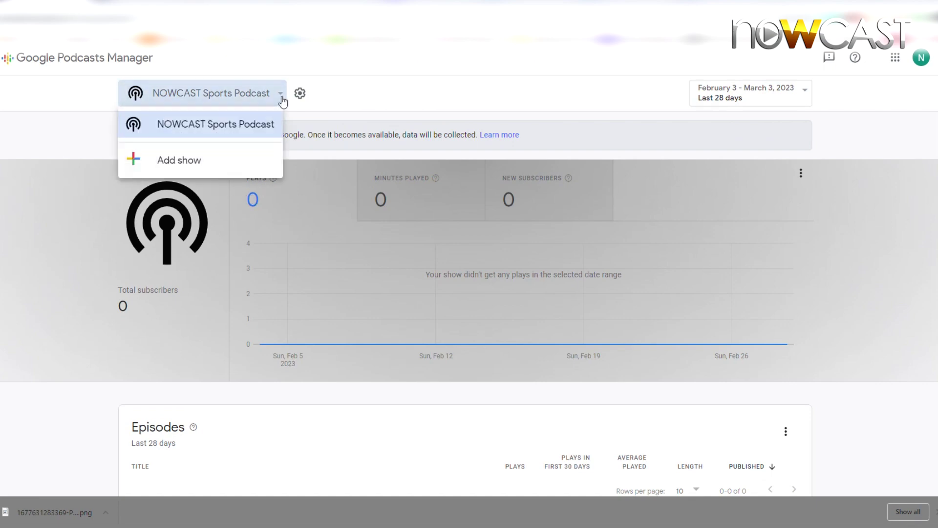
pyautogui.click(196, 160)
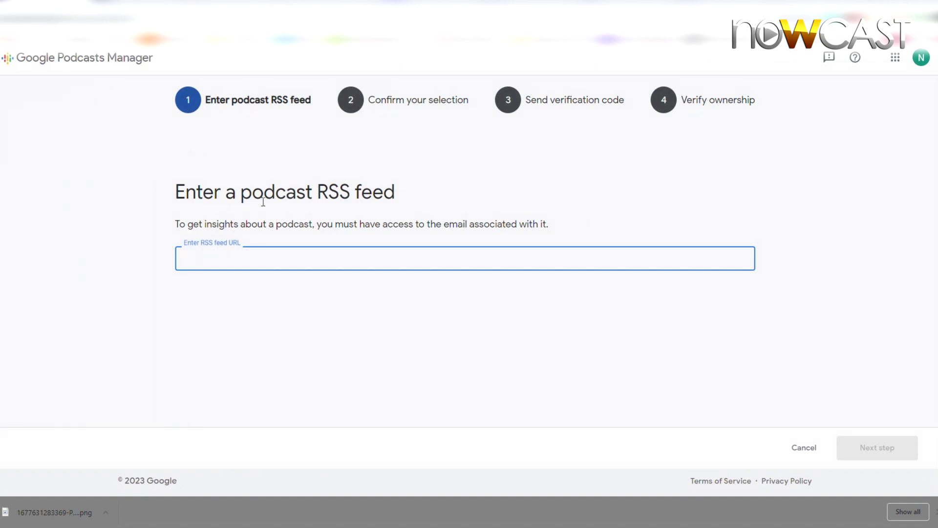
pyautogui.rightClick(215, 261)
pyautogui.click(259, 348)
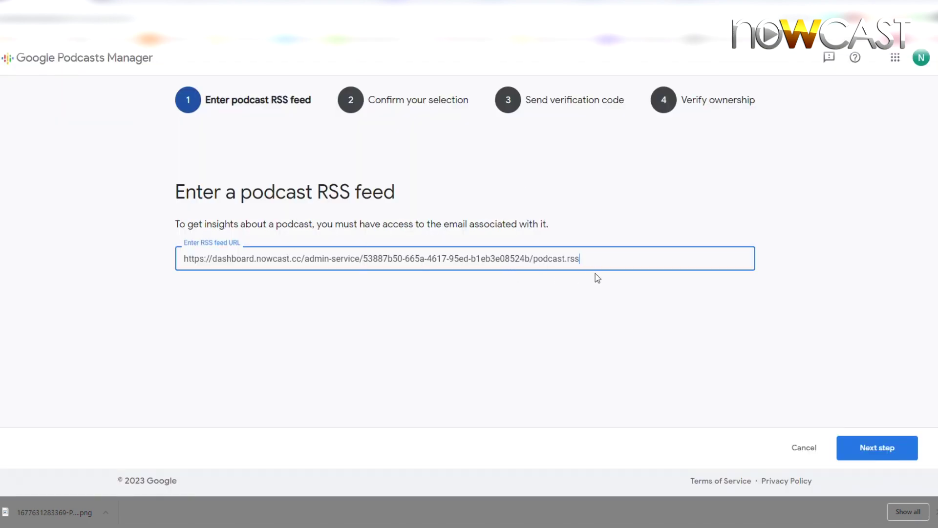
pyautogui.moveTo(586, 262)
pyautogui.mouseDown()
pyautogui.moveTo(558, 261)
pyautogui.moveTo(588, 262)
pyautogui.mouseUp()
pyautogui.click(885, 448)
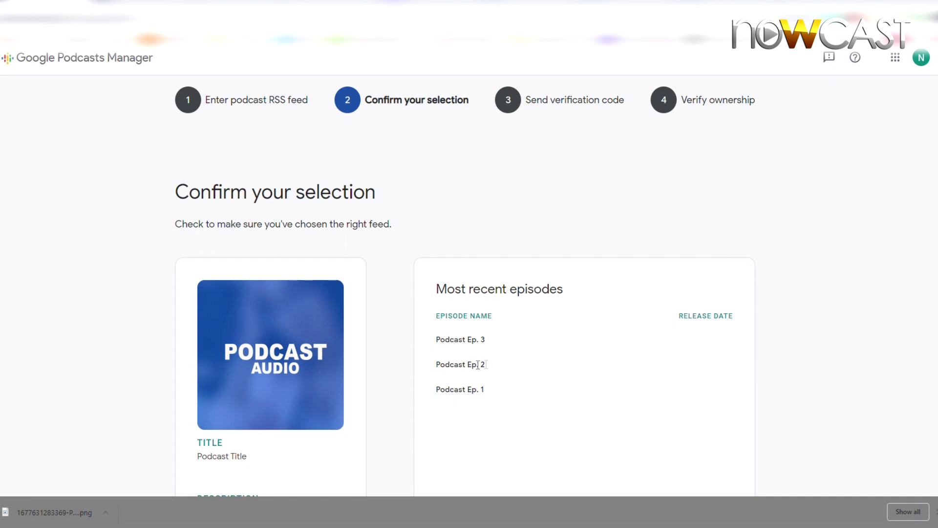
# Review the feed's title, description and recent episodes, and confirm the selection to proceed to the verification code stage.
pyautogui.scroll(-2, 511, 360)
pyautogui.moveTo(216, 417); pyautogui.dragTo(317, 417)
pyautogui.click(272, 418)
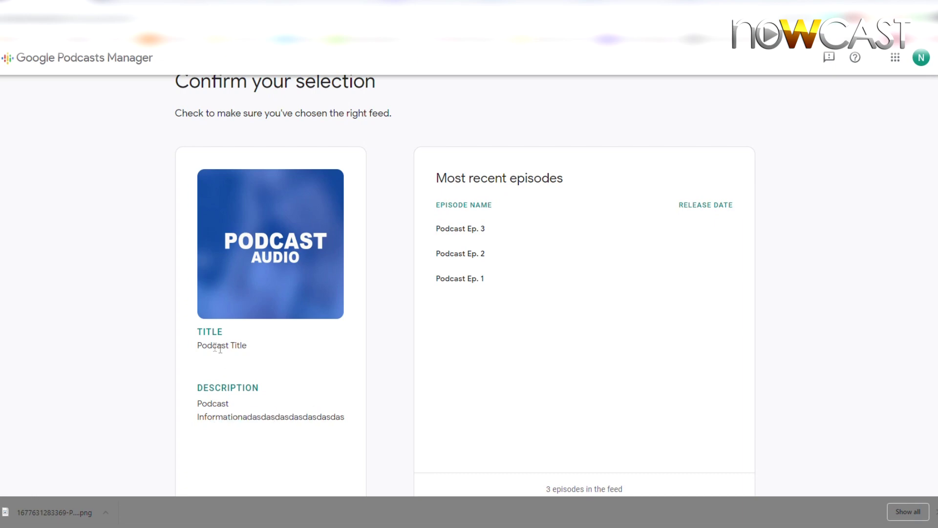
pyautogui.moveTo(204, 344); pyautogui.dragTo(275, 348)
pyautogui.scroll(-2, 274, 350)
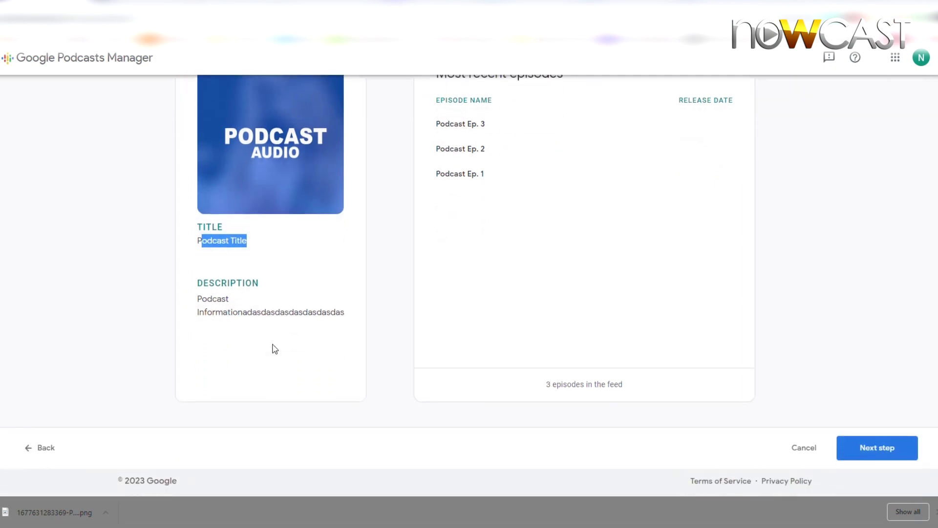
pyautogui.click(878, 449)
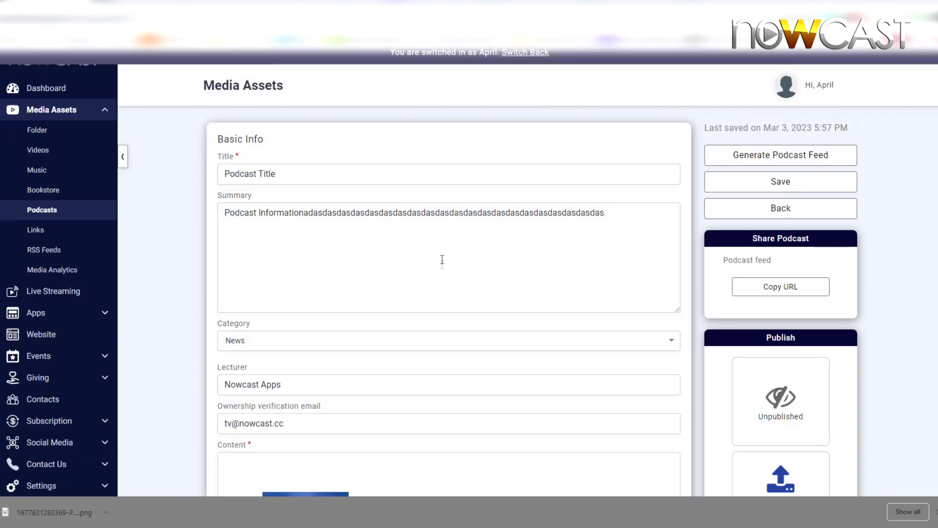
# Back in Nowcast, check the ownership verification email in the podcast's basic info.
pyautogui.scroll(-1, 300, 334)
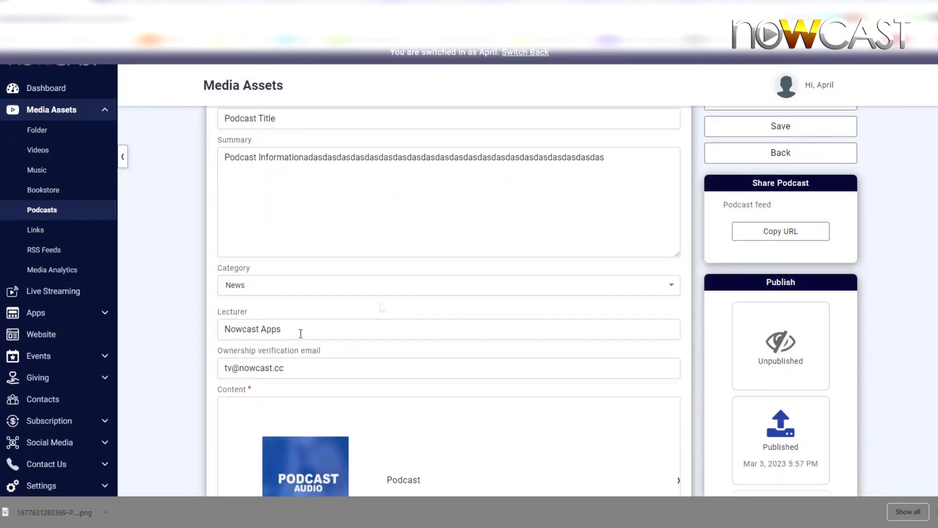
pyautogui.doubleClick(246, 367)
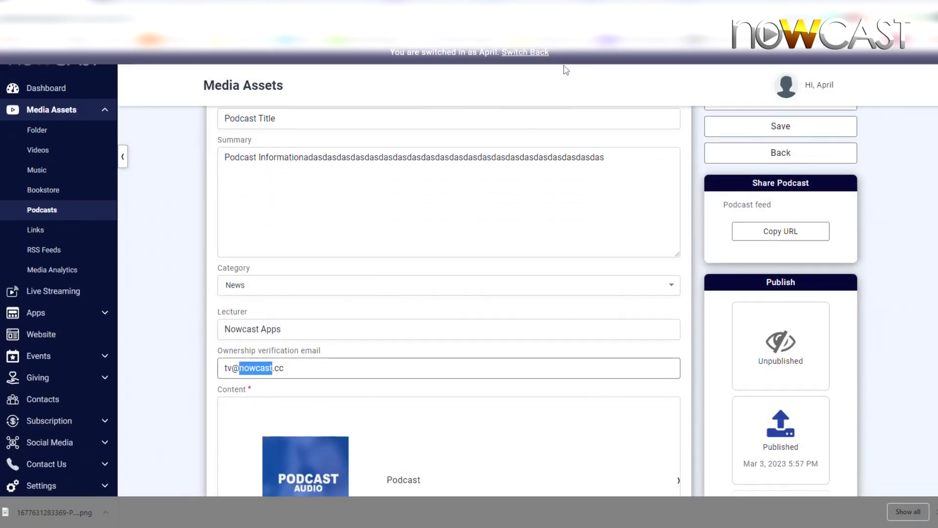